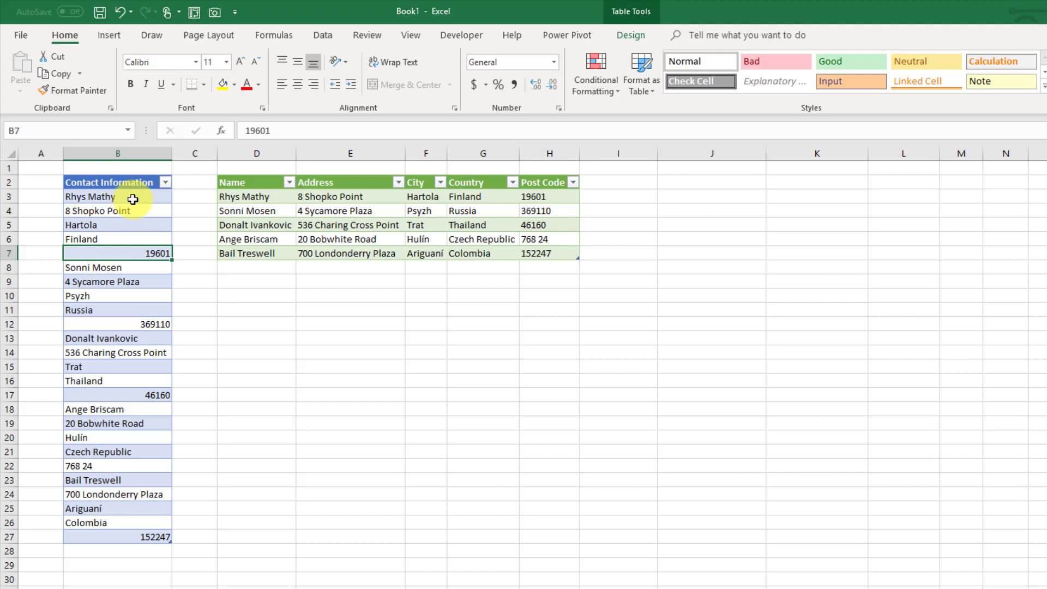
- Highlight the first contact's five fields, then each five-row contact block from B3 to B22
click(133, 197)
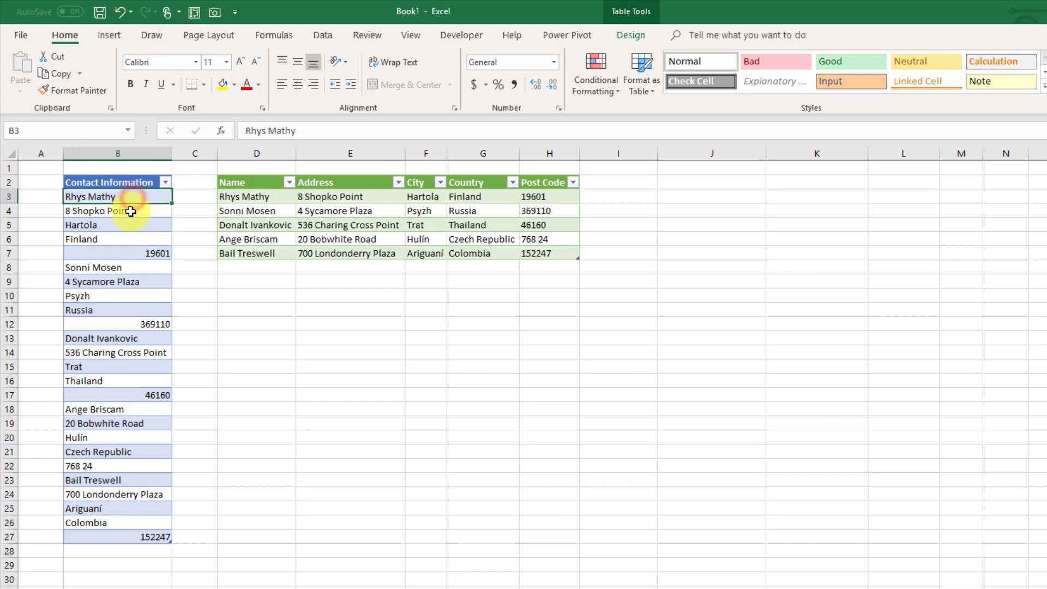
click(130, 212)
click(132, 225)
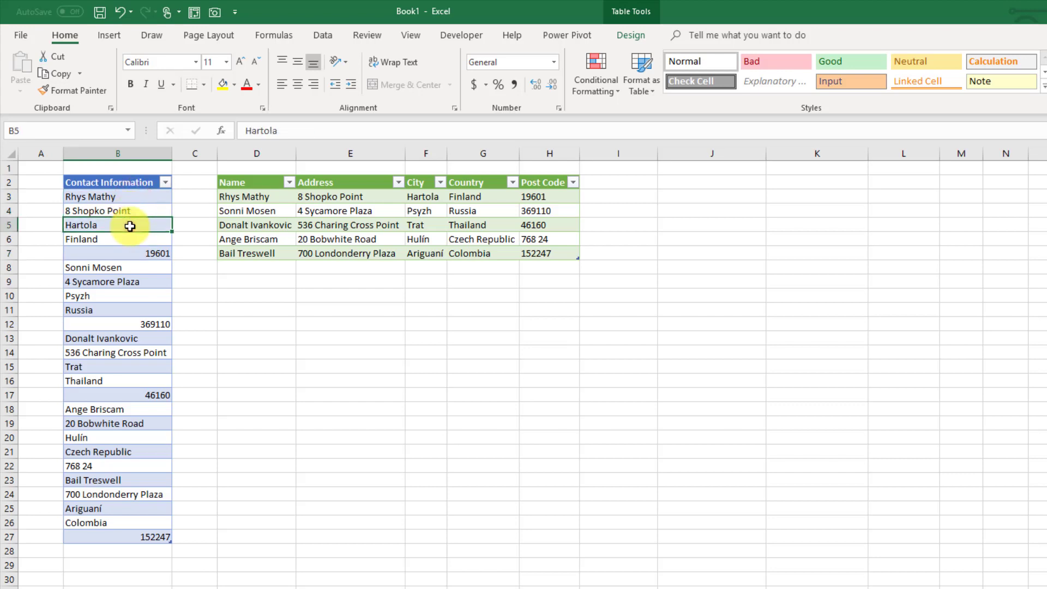
click(125, 241)
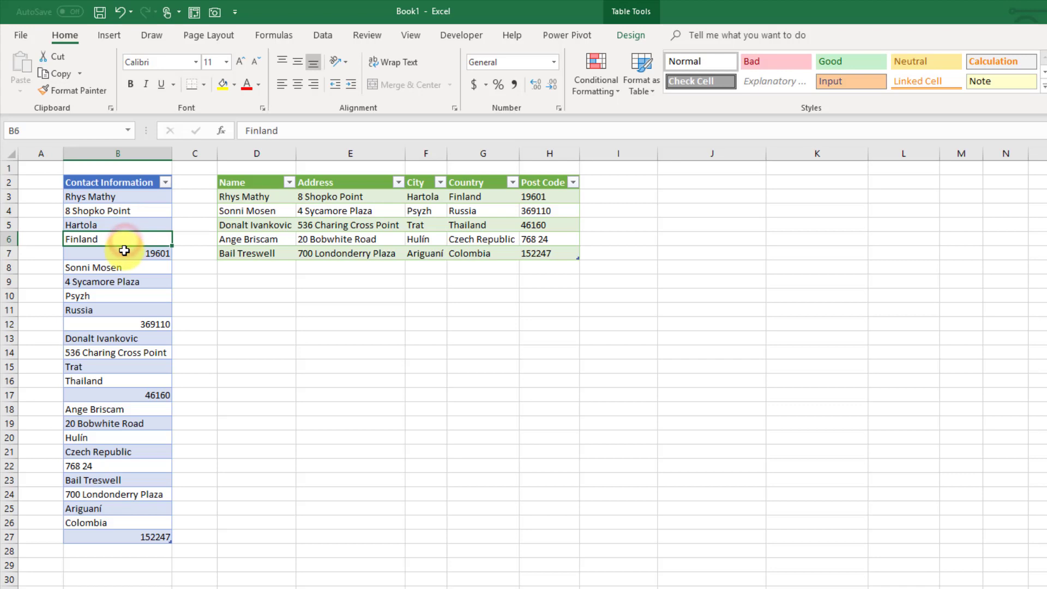
click(123, 252)
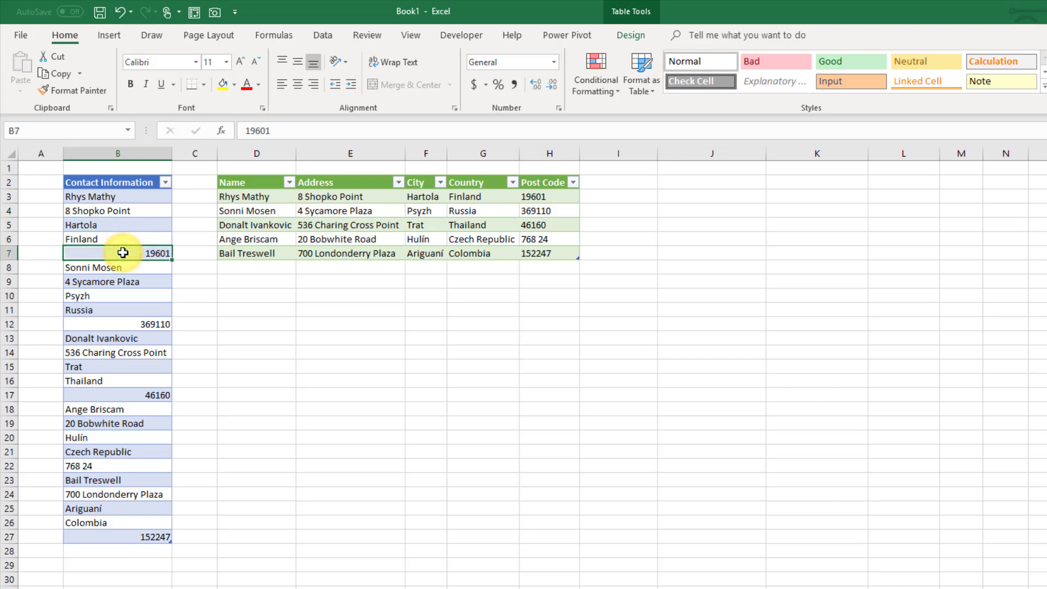
drag(137, 196, 131, 251)
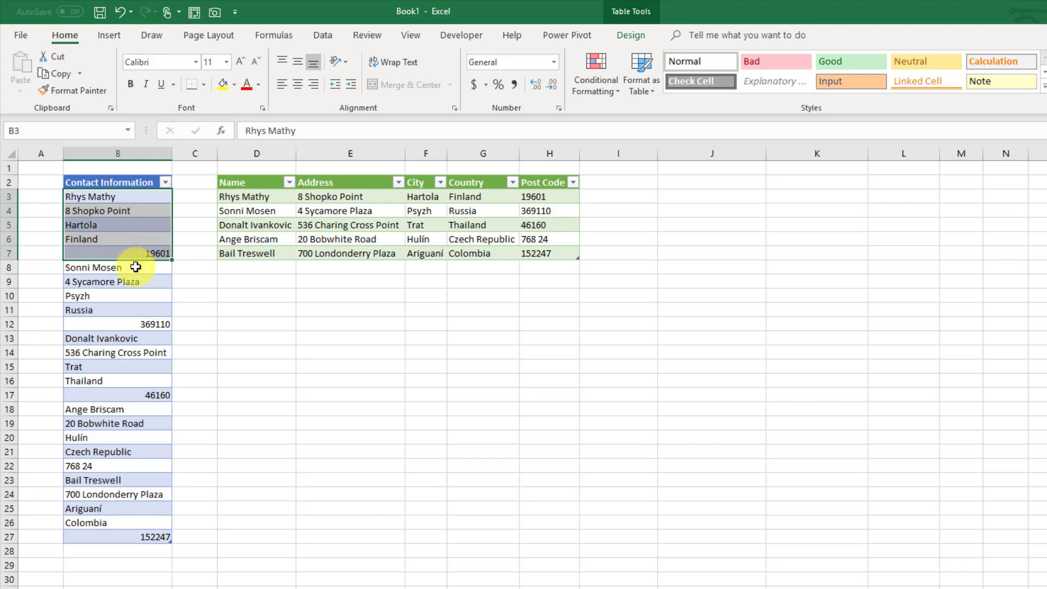
drag(138, 268, 135, 325)
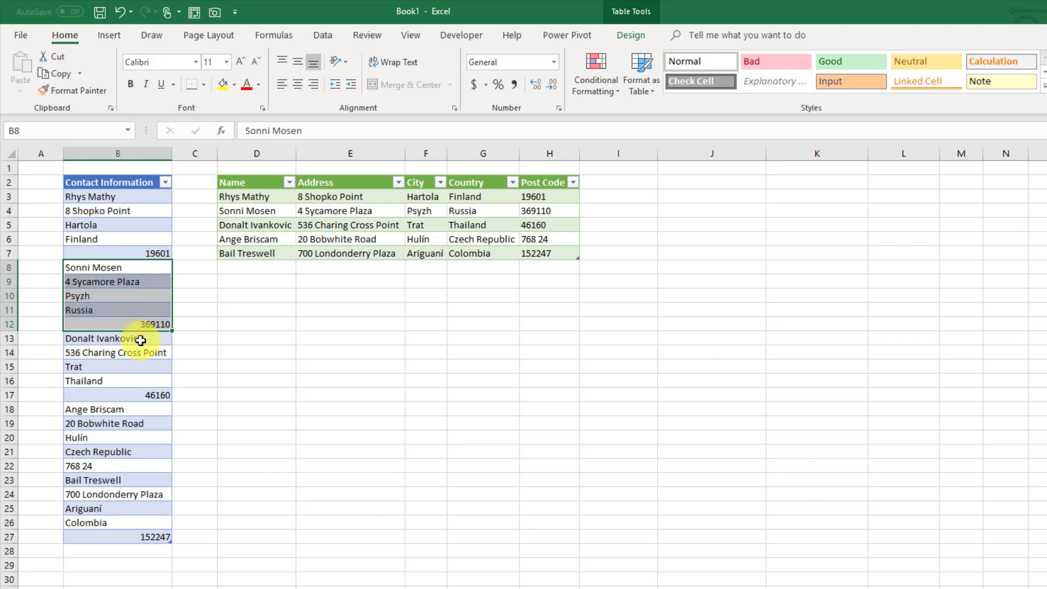
drag(140, 340, 140, 393)
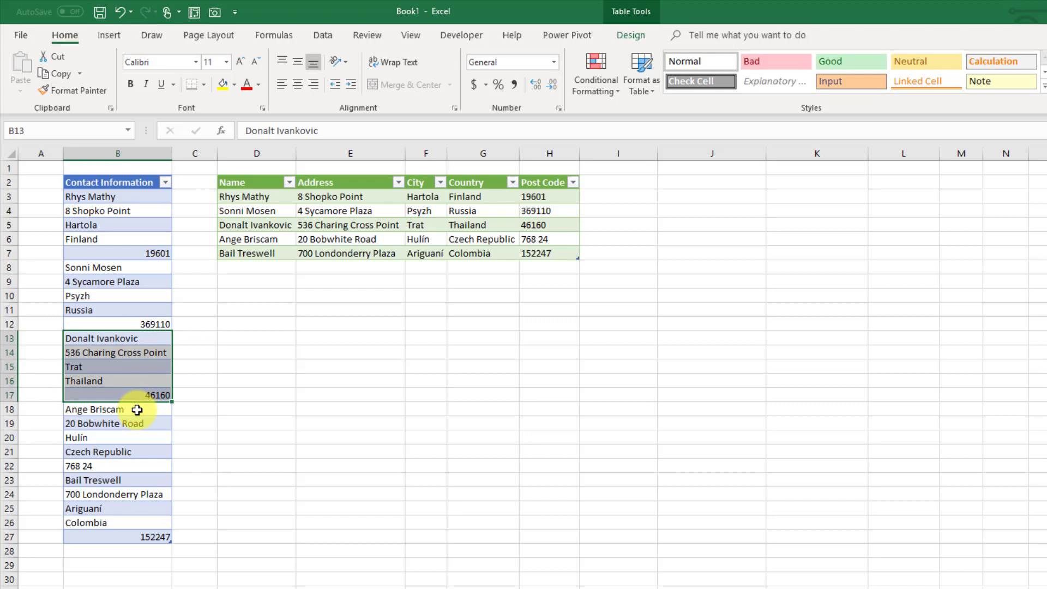
drag(137, 410, 136, 538)
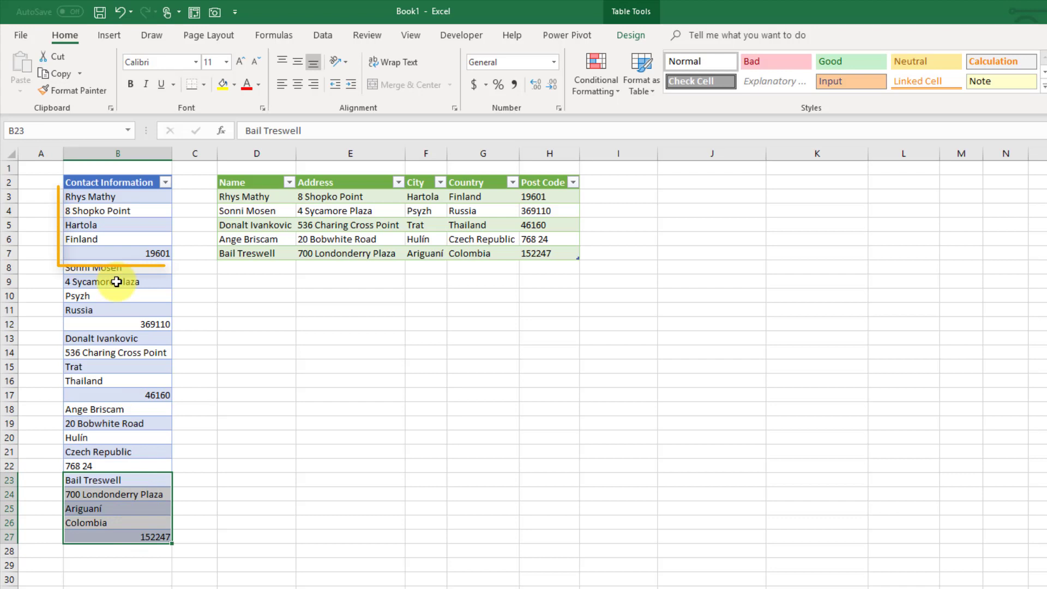
- Select the record rows of the finished five-column output table beside the list
drag(243, 196, 544, 196)
drag(240, 213, 533, 210)
click(419, 239)
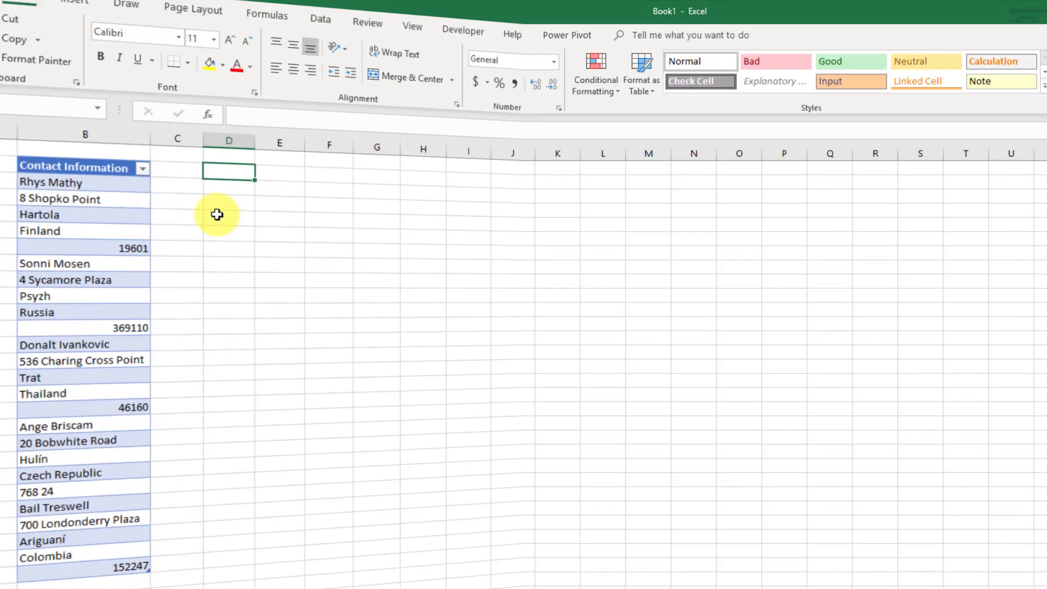
- Import the Contact Information range into Power Query using From Table/Range
click(139, 224)
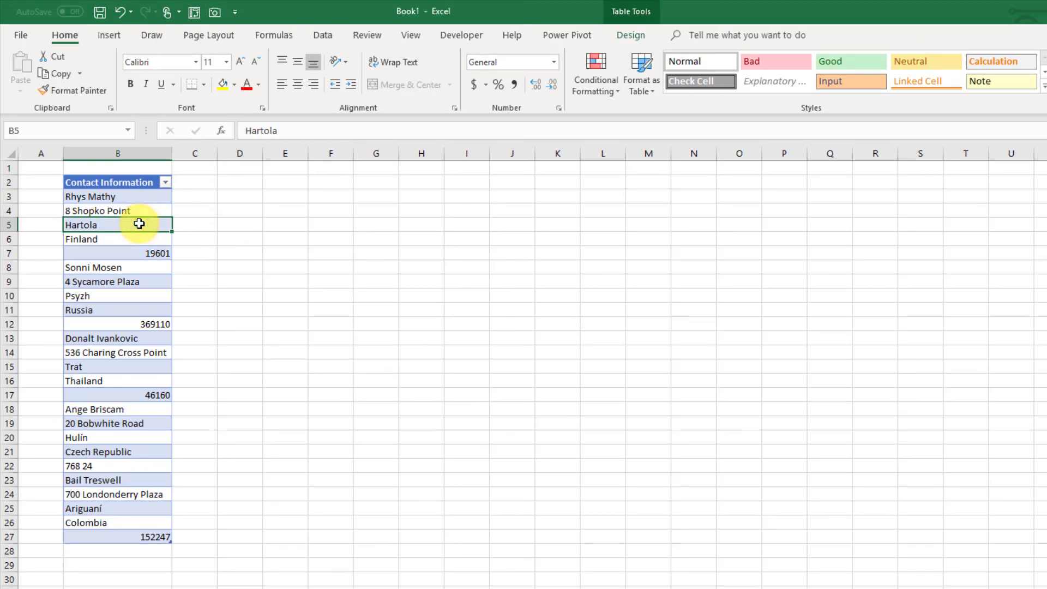
click(334, 36)
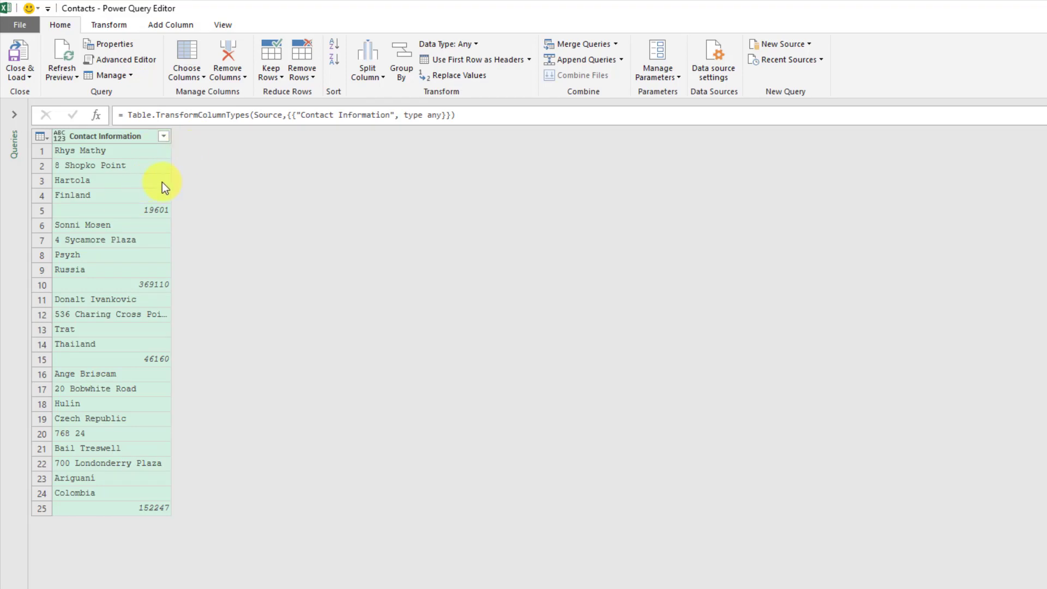
- Add a 0-based Index column to the Contacts query
click(172, 25)
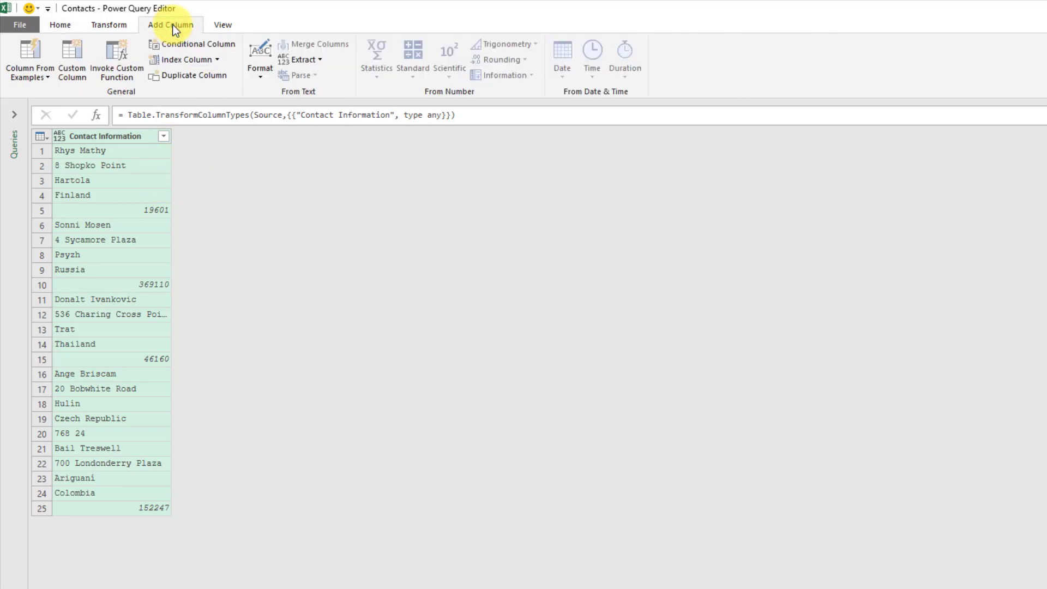
click(182, 63)
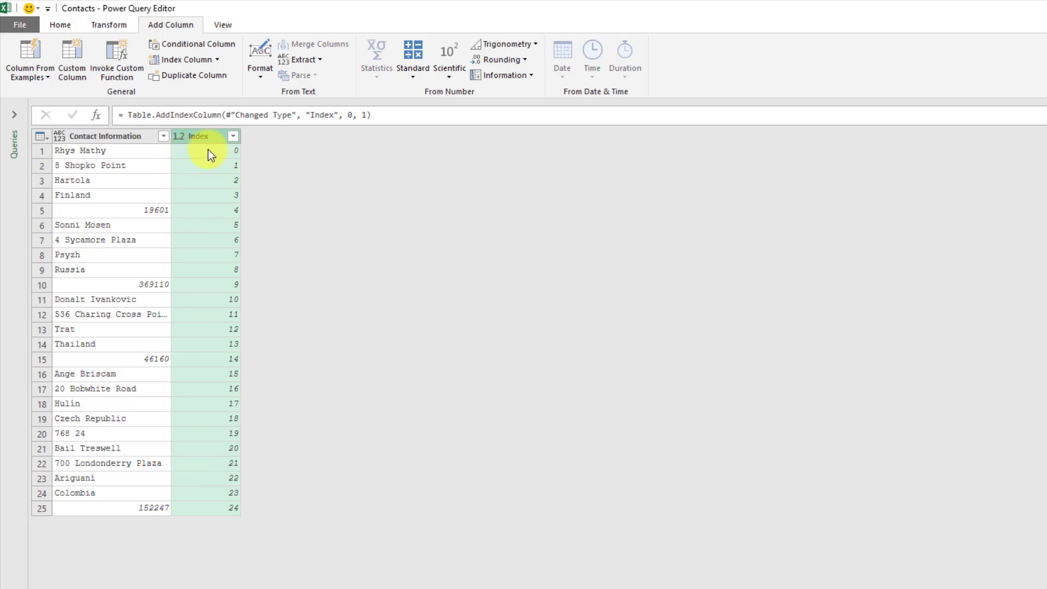
- Integer-divide the Index column by 5 to number each contact block 0 to 4
click(414, 79)
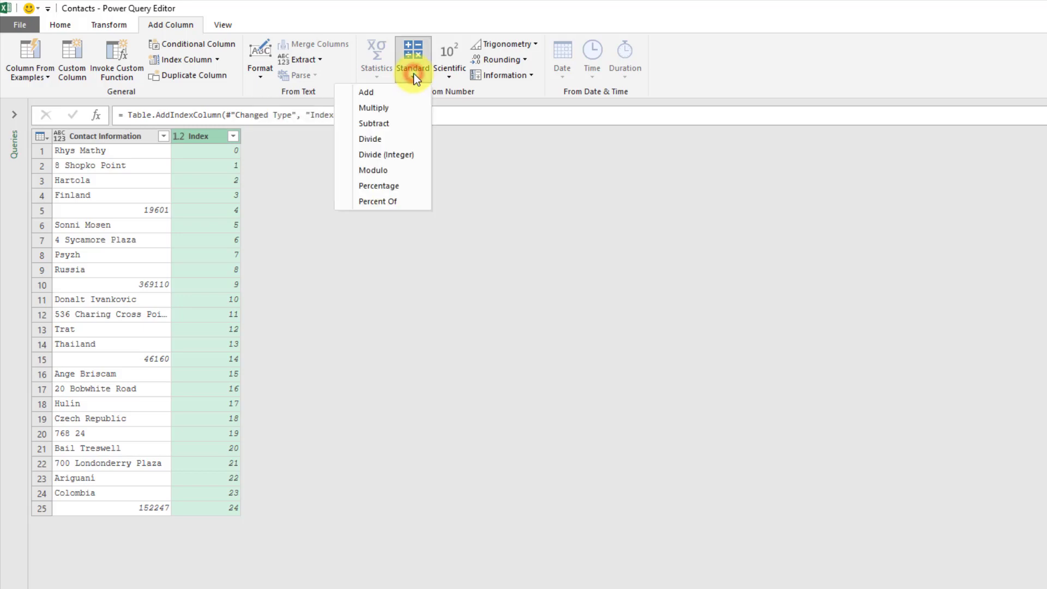
click(404, 158)
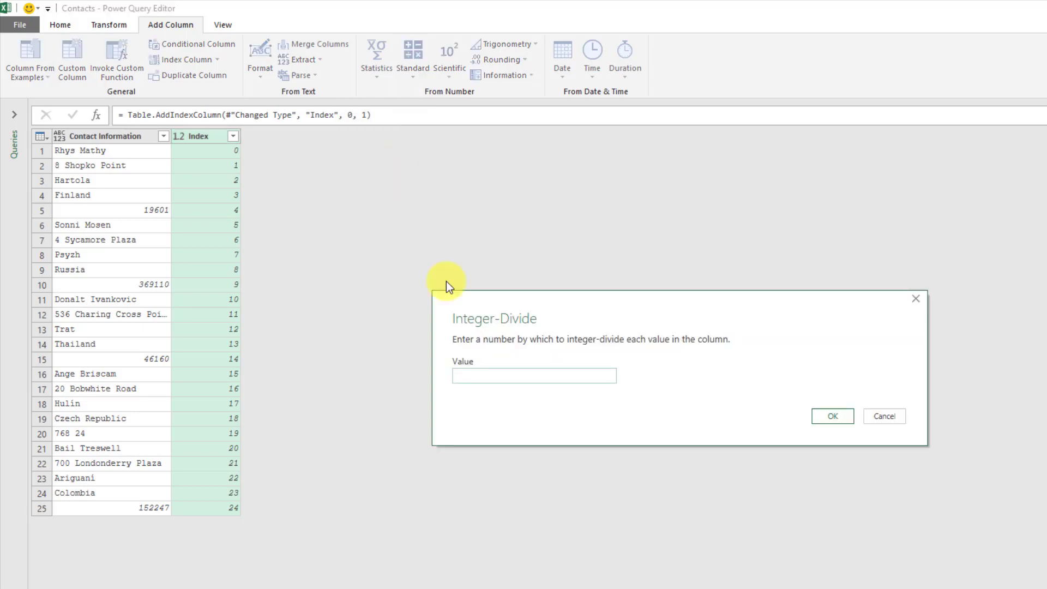
click(494, 376)
text(5)
click(823, 415)
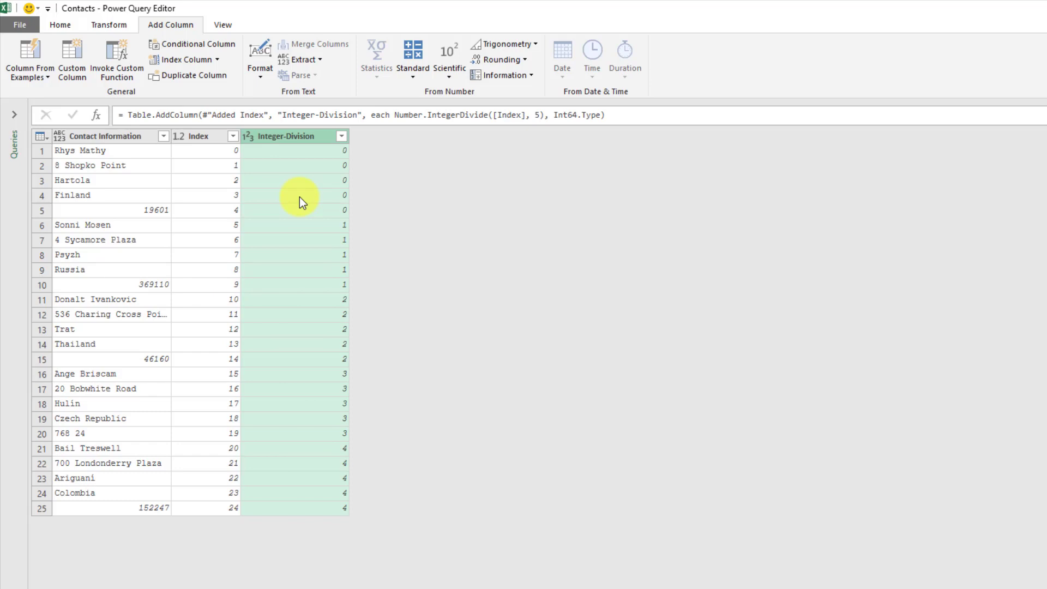
- Replace Index with Index modulo 5 so it restarts at 0 for each contact
click(202, 138)
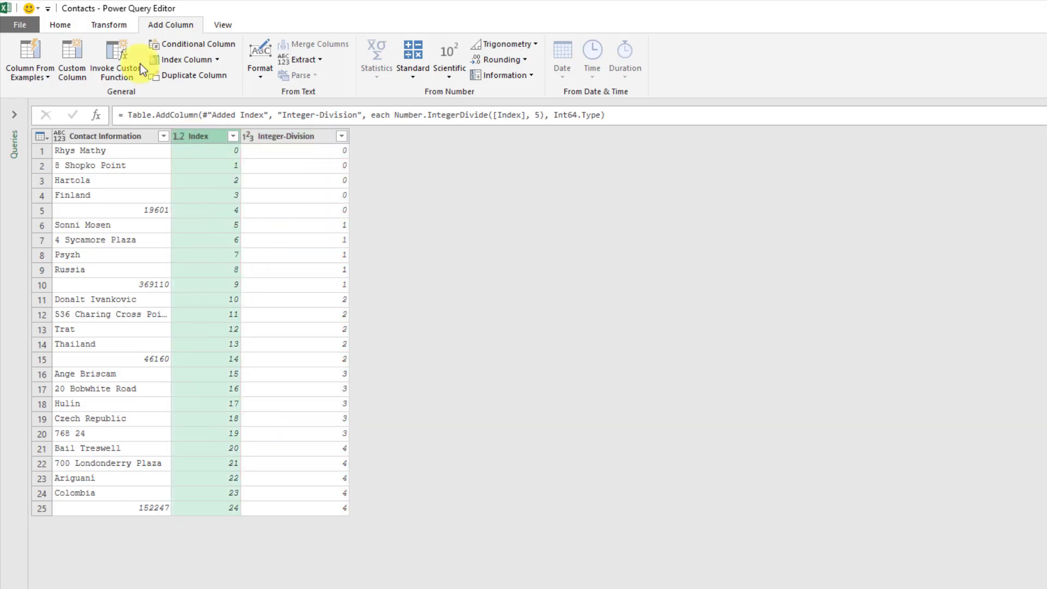
click(112, 25)
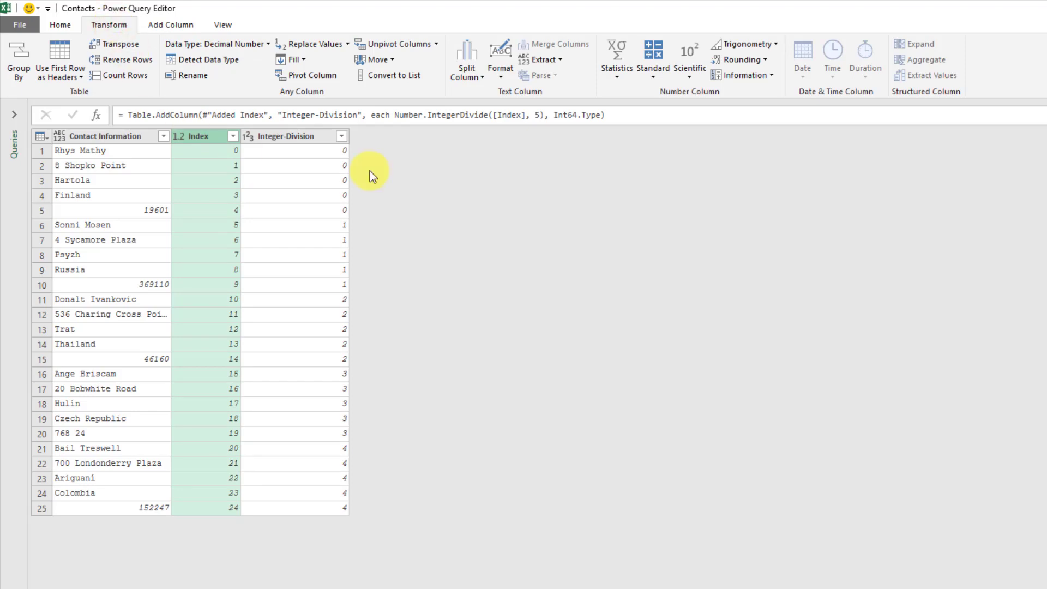
click(660, 73)
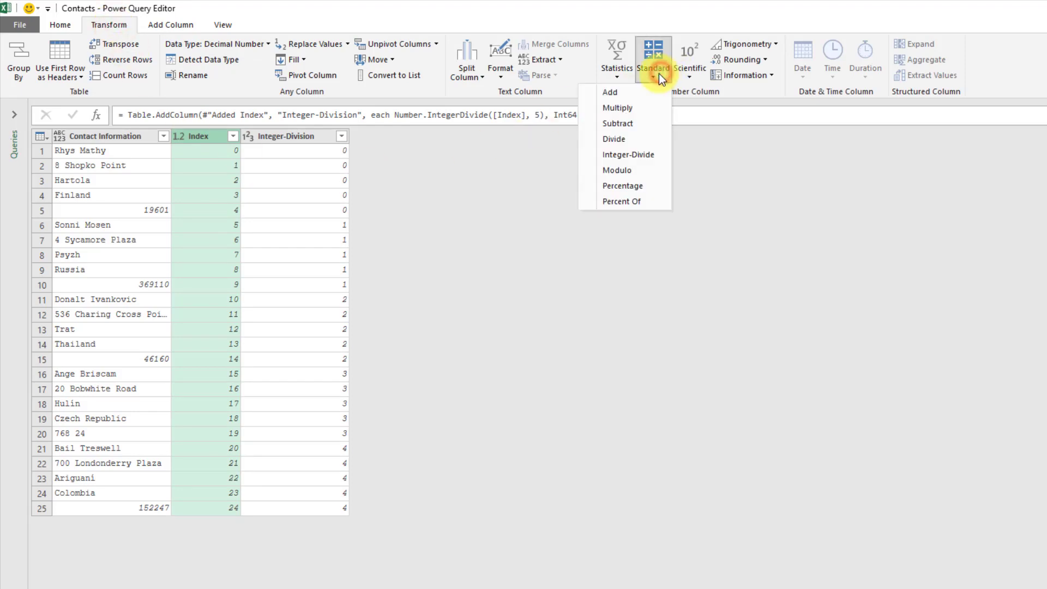
click(626, 173)
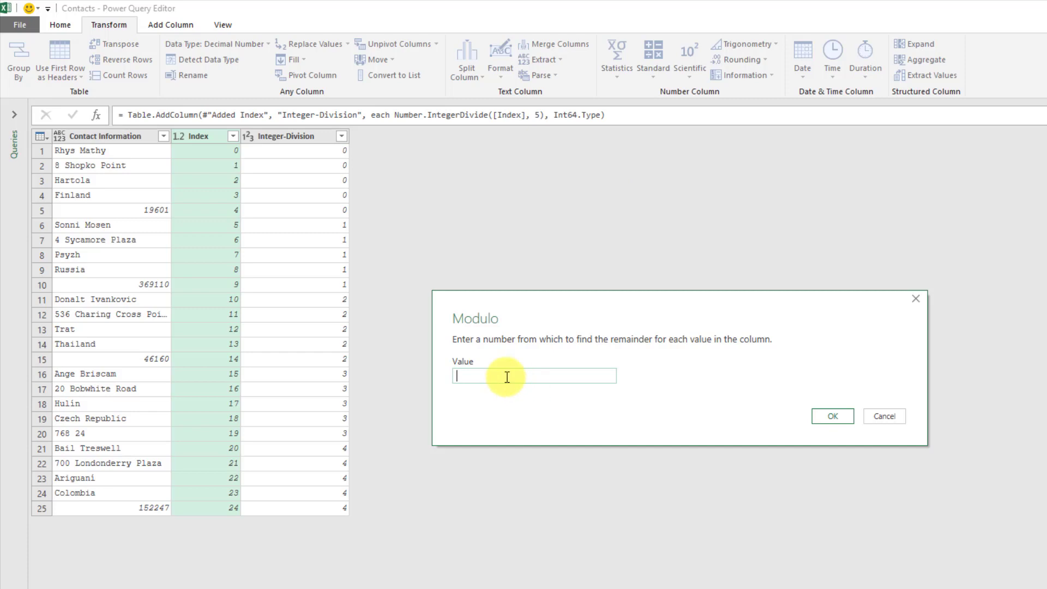
text(5)
key(Return)
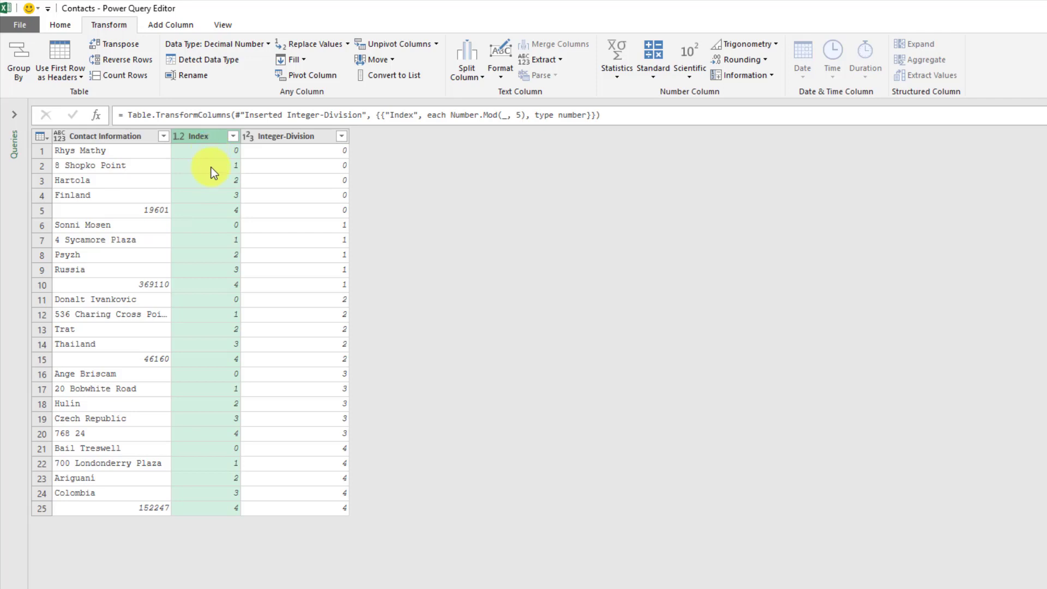
click(217, 225)
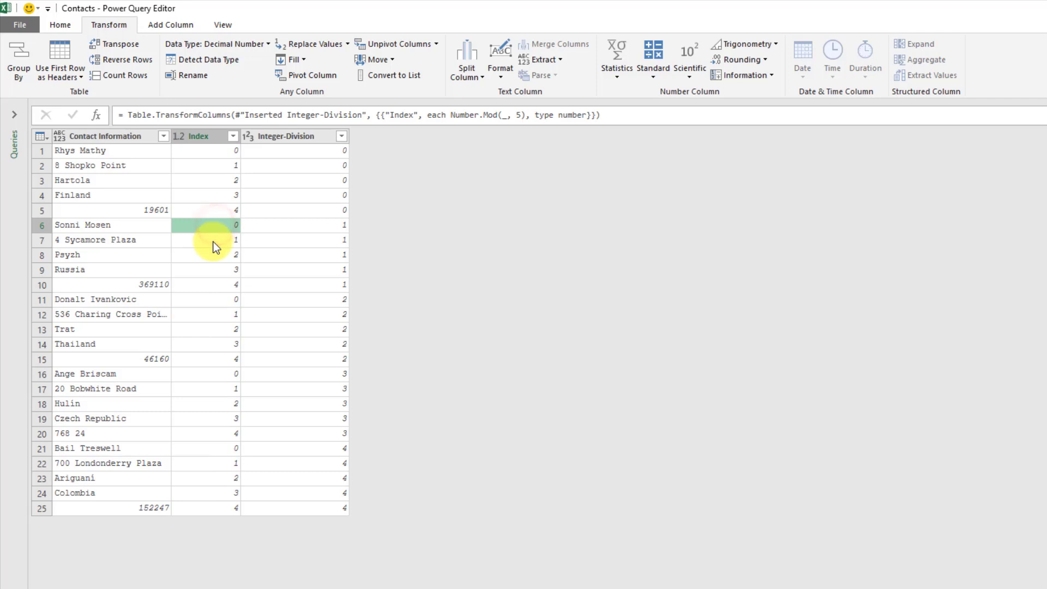
- Pivot Index into columns using Contact Information values with Don't Aggregate
click(210, 136)
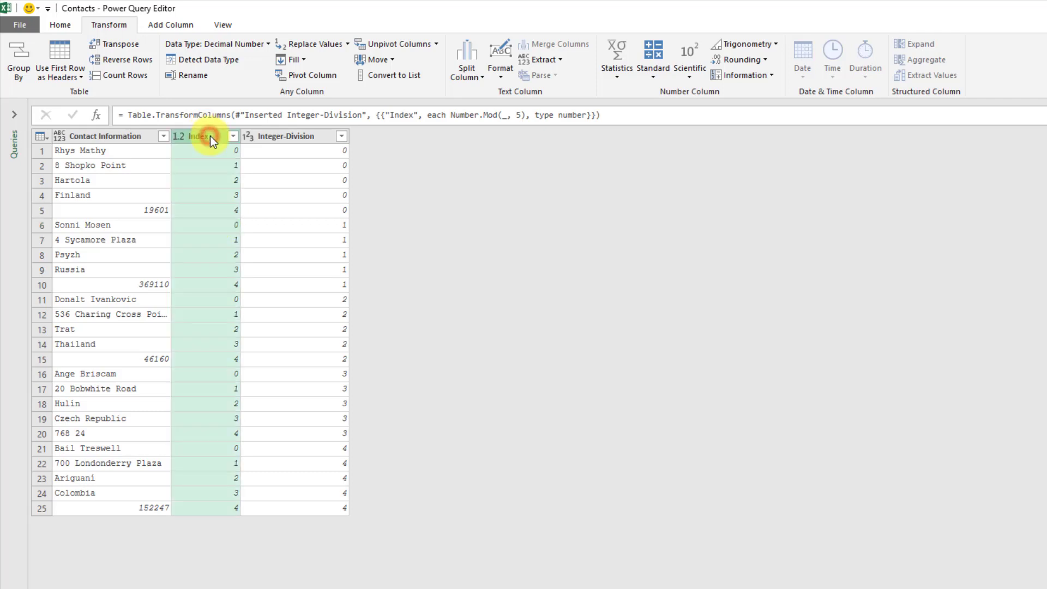
ctrl+click(277, 136)
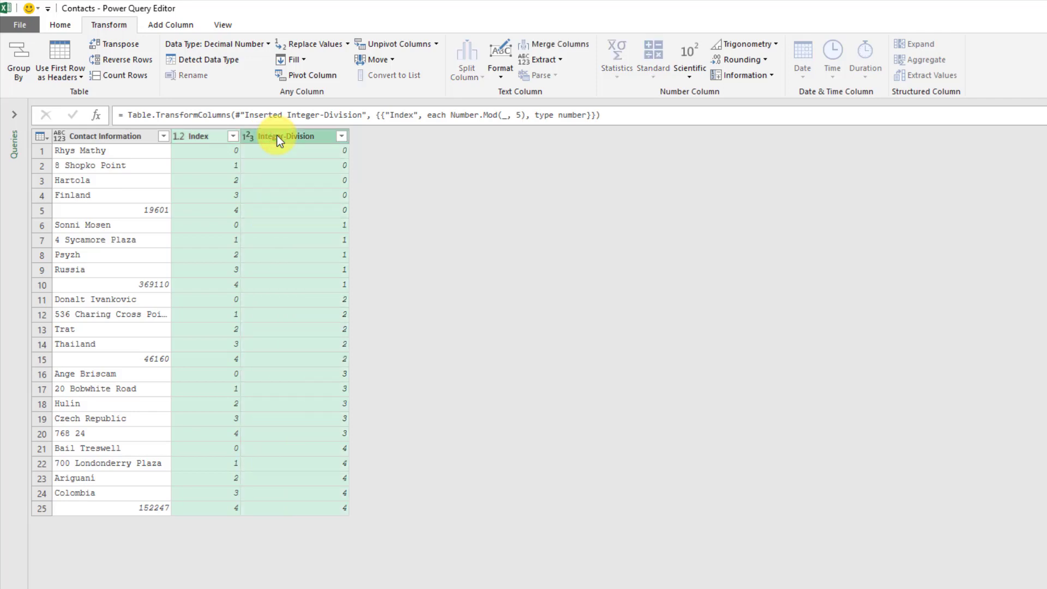
click(314, 79)
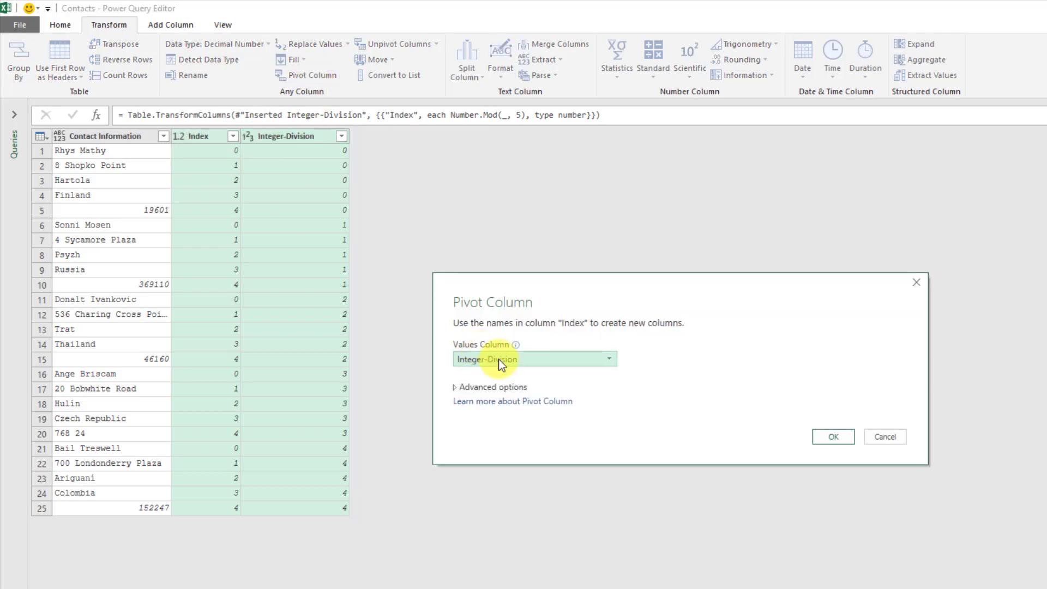
click(498, 359)
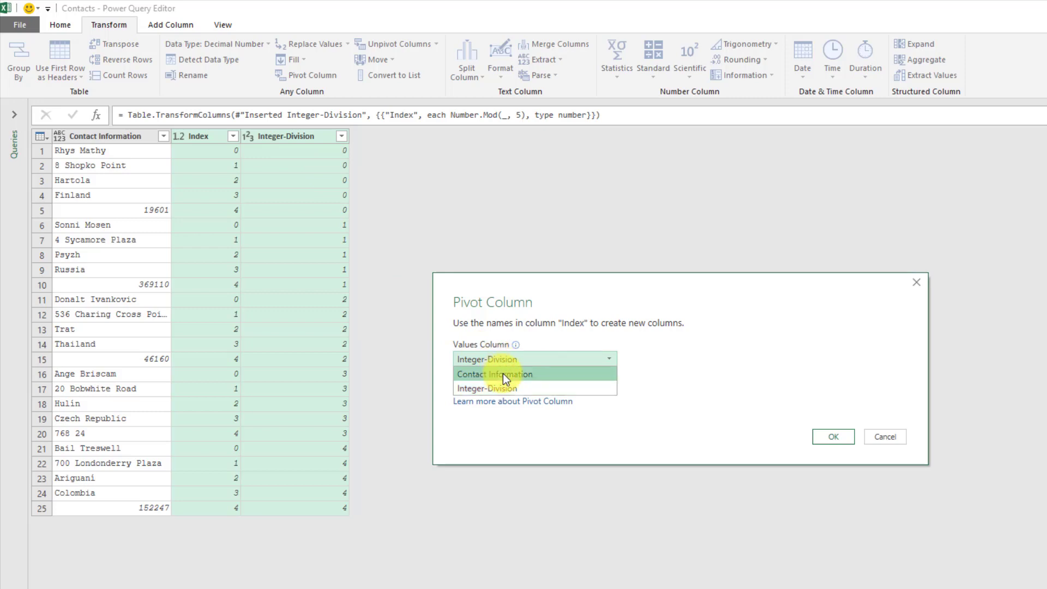
click(503, 374)
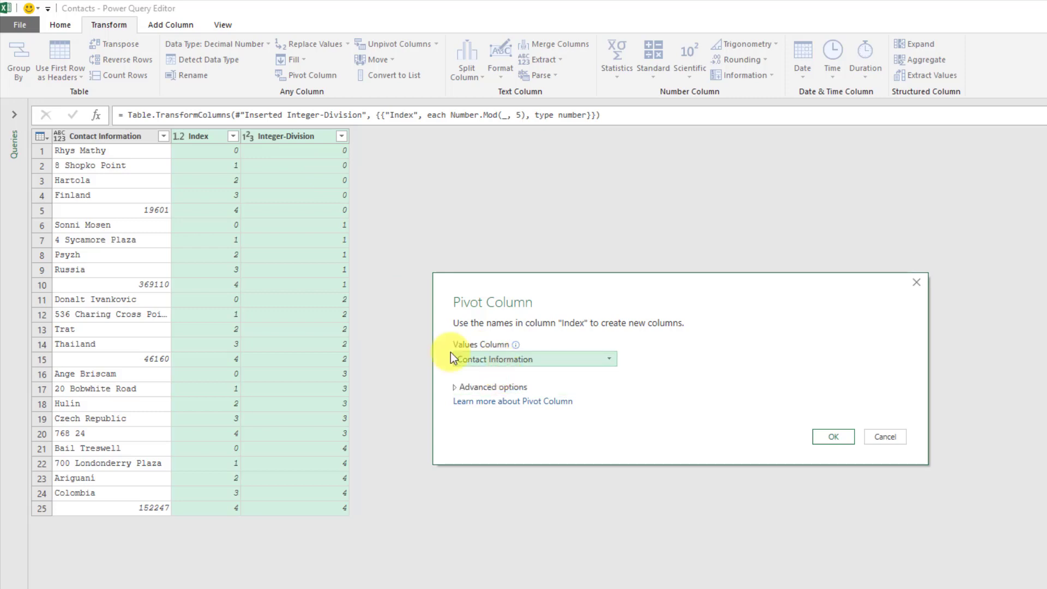
click(455, 388)
click(479, 415)
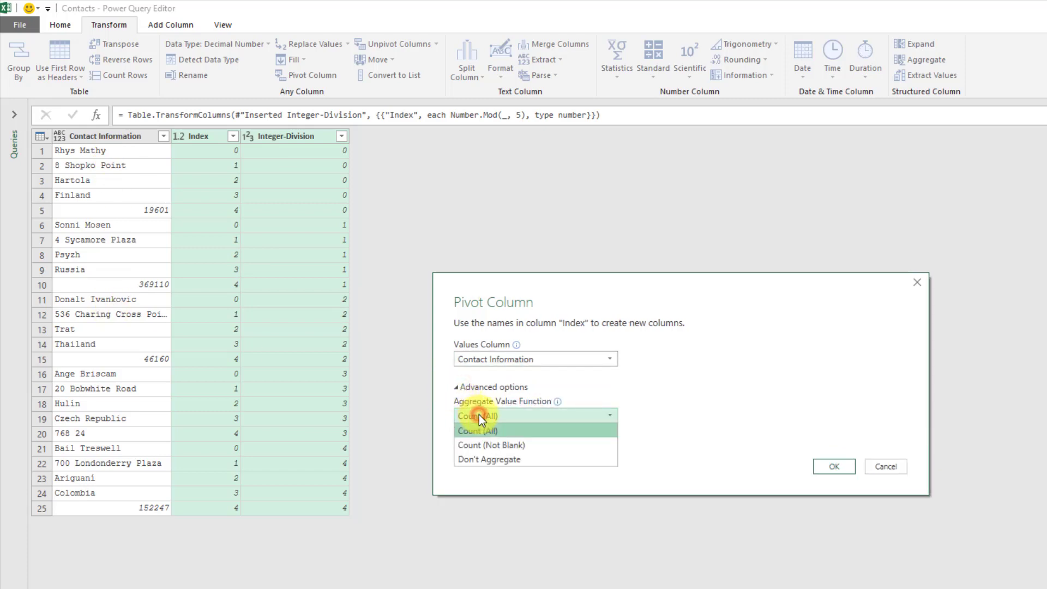
click(497, 463)
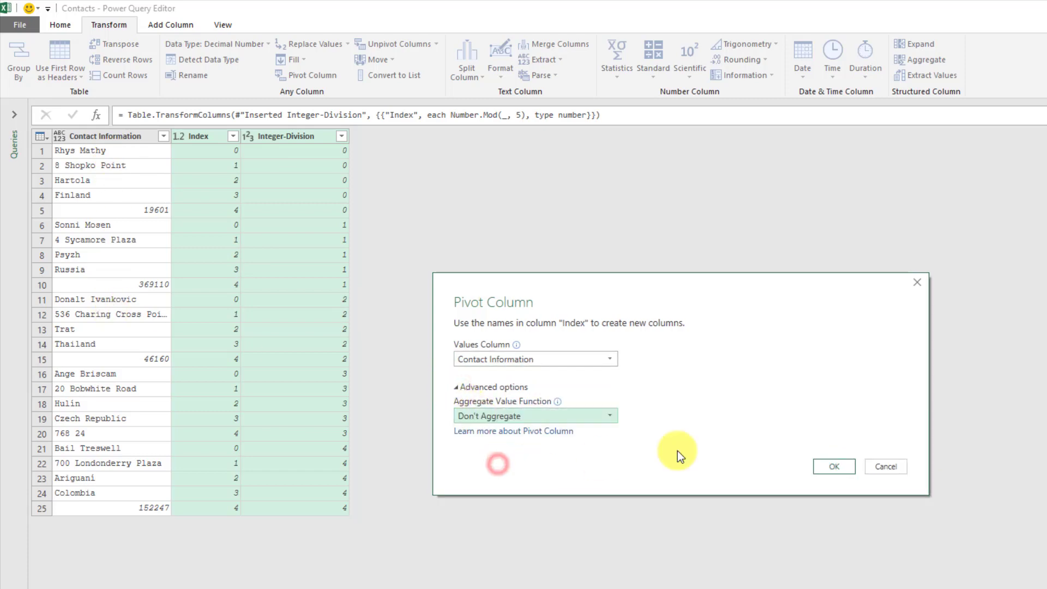
click(826, 467)
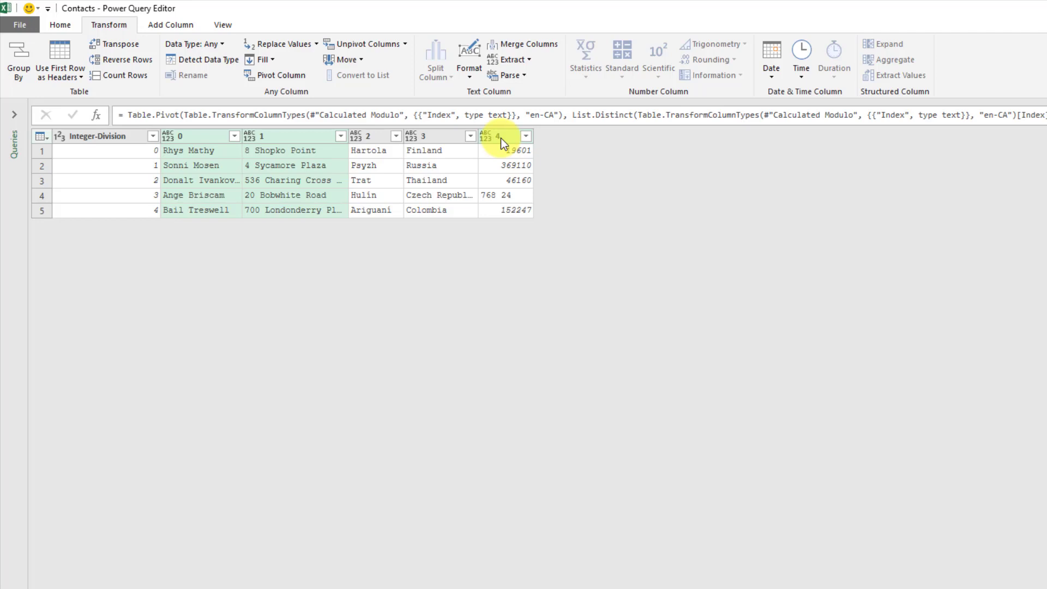
- Check the first contact's name, address, city, country and post code across columns 0–4
click(221, 151)
click(283, 149)
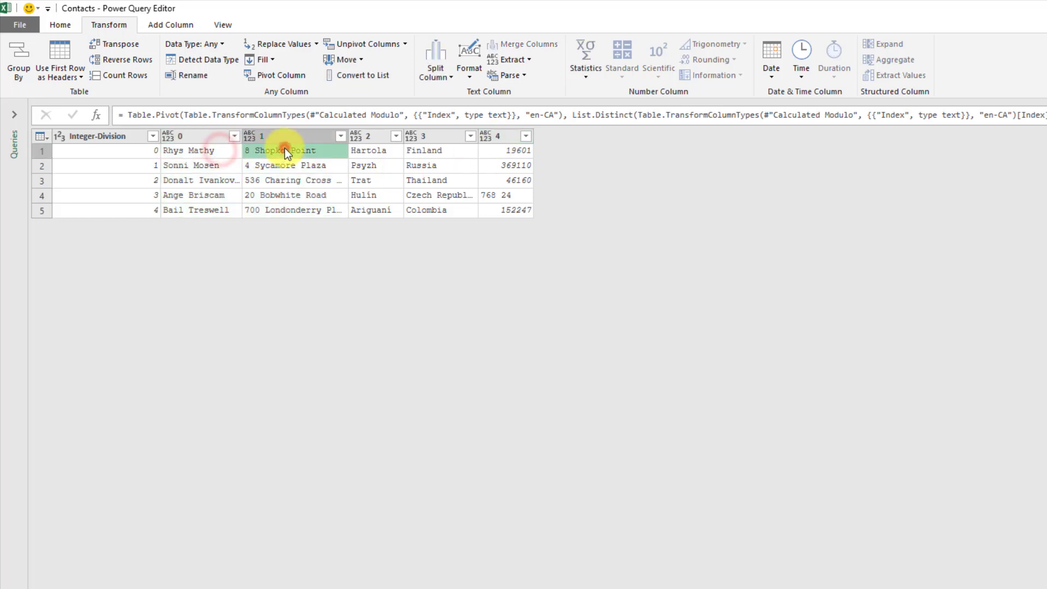
click(378, 151)
click(423, 152)
click(495, 150)
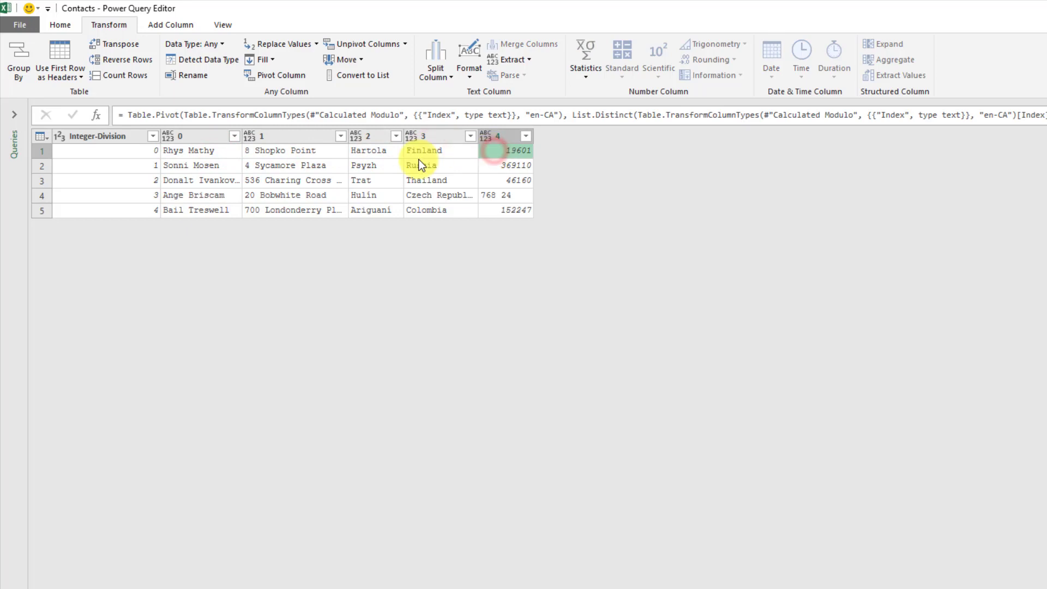
click(126, 136)
- Remove the Integer-Division column and set columns 0–4 to the Text type
right_click(126, 135)
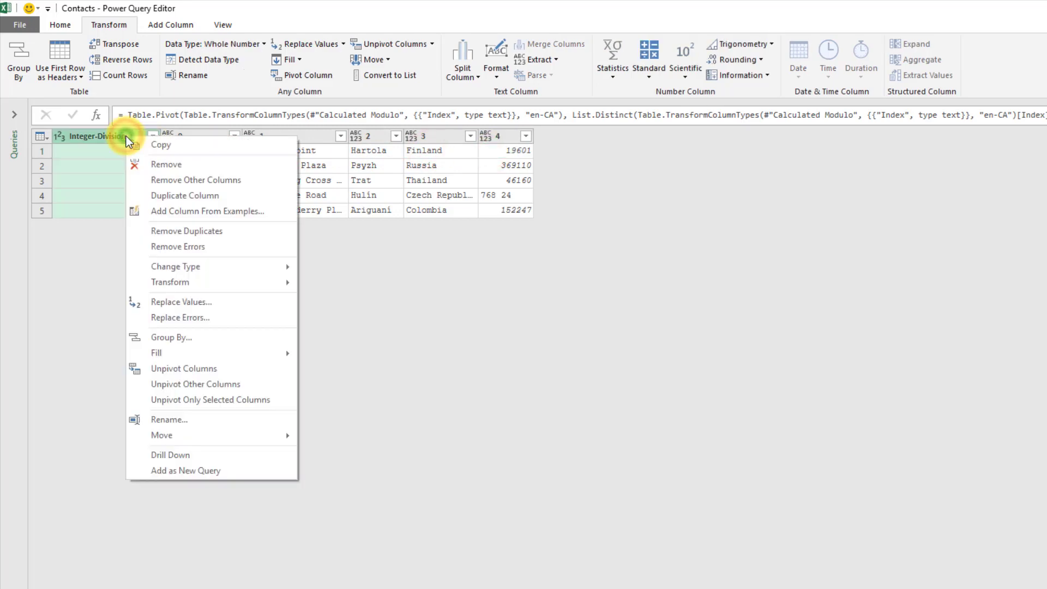
click(157, 165)
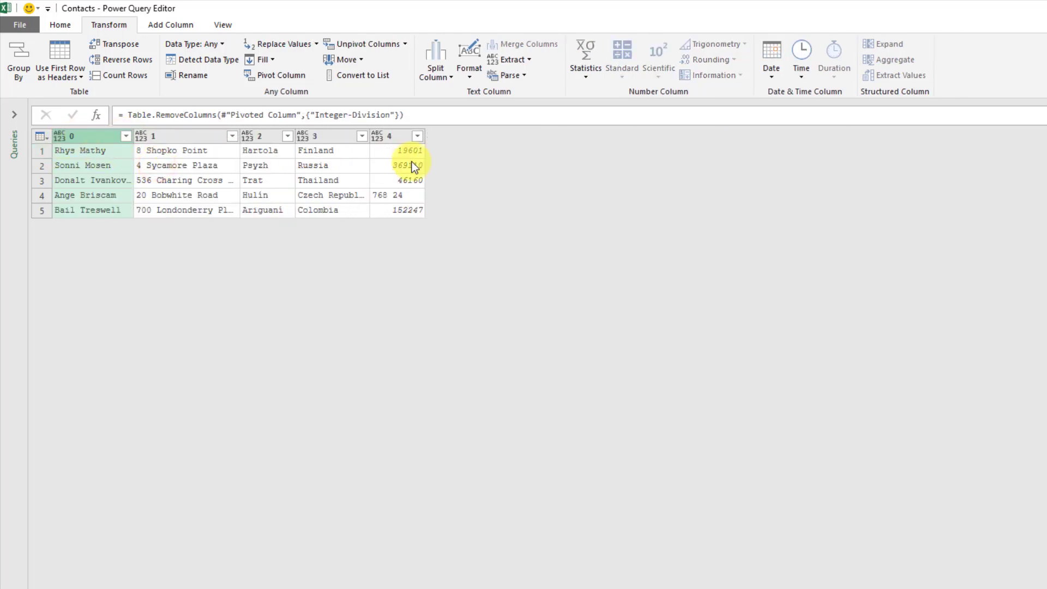
shift+click(388, 136)
click(379, 136)
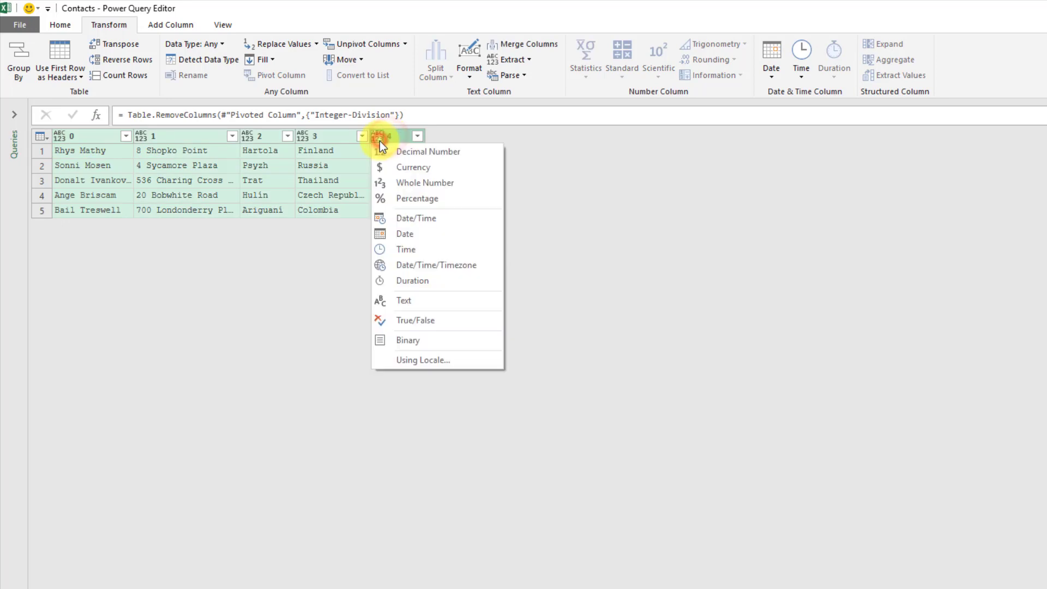
click(401, 300)
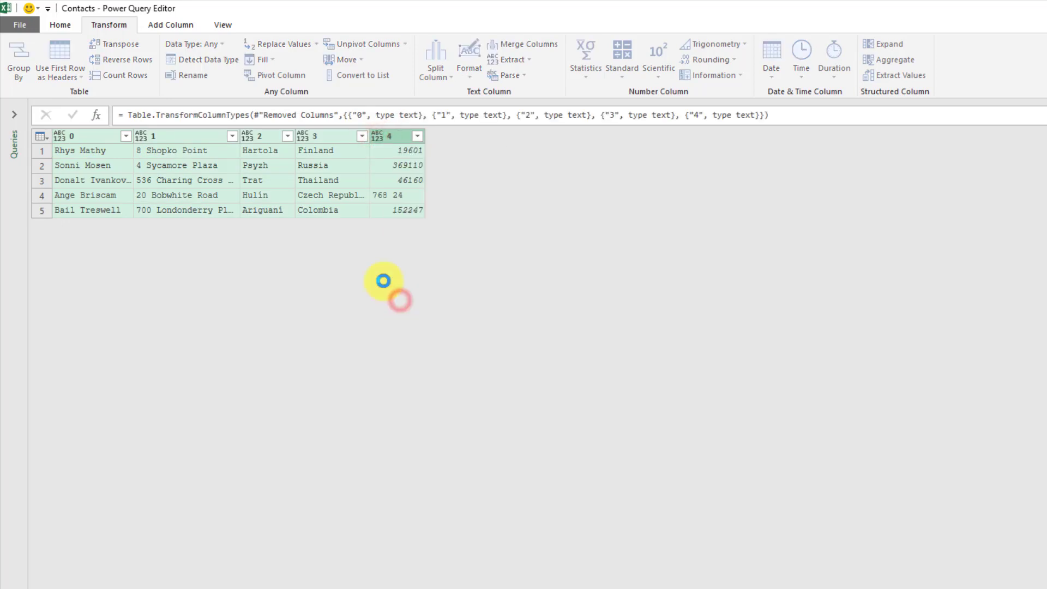
- Rename columns 0, 1 and 2 to Name, Address and City
double_click(79, 136)
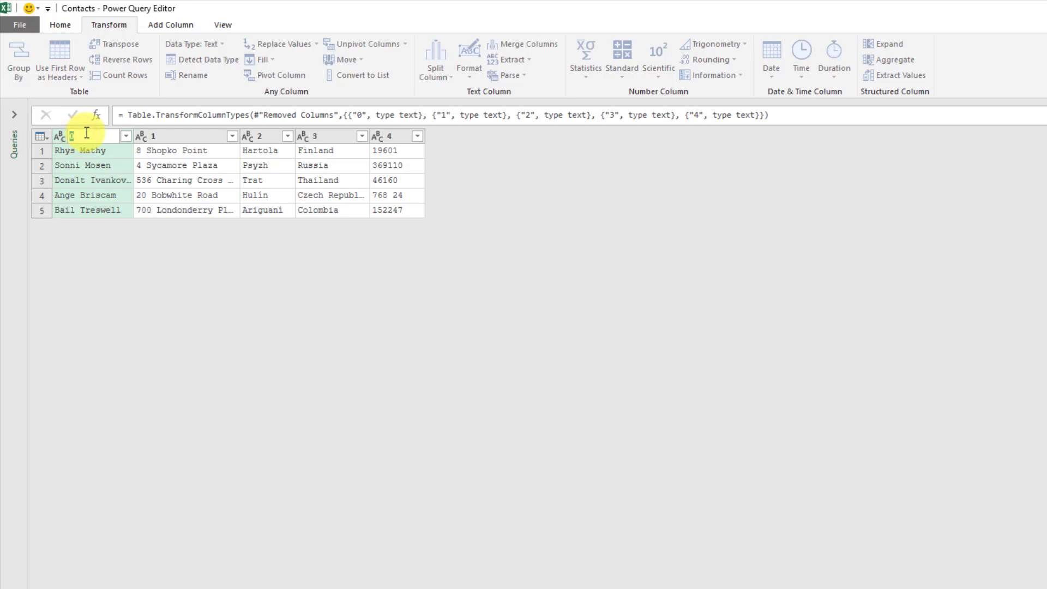
text(Name)
key(Return)
click(167, 135)
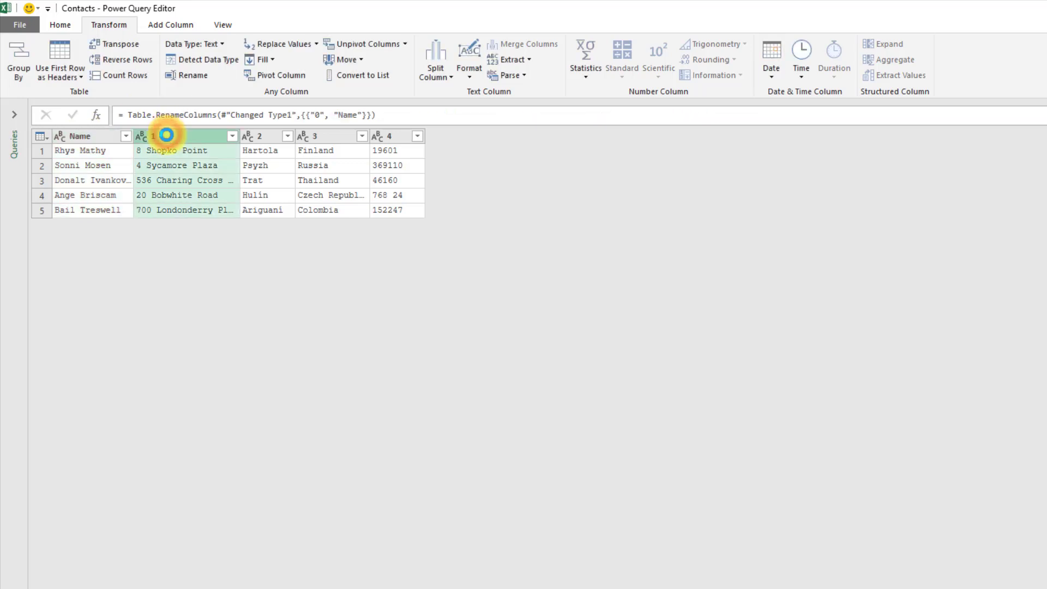
double_click(167, 135)
text(A)
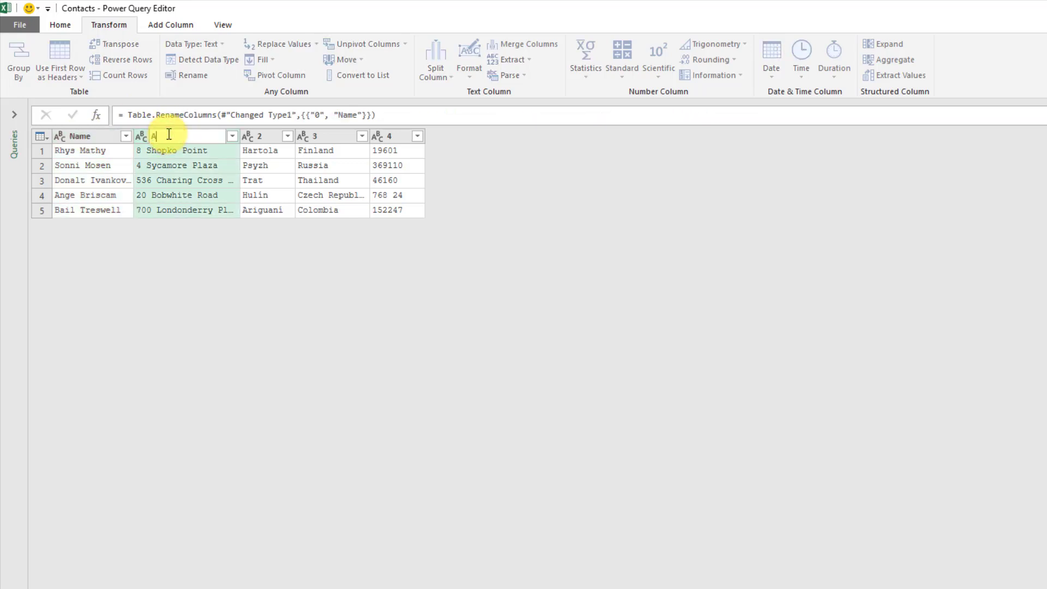
text(ddress)
key(Return)
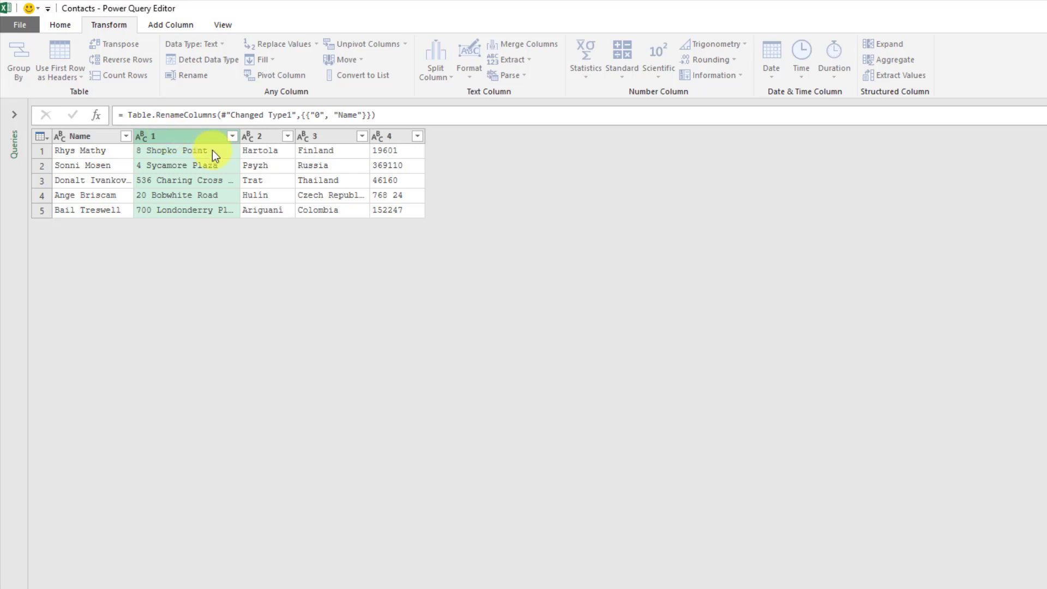
click(267, 139)
double_click(268, 138)
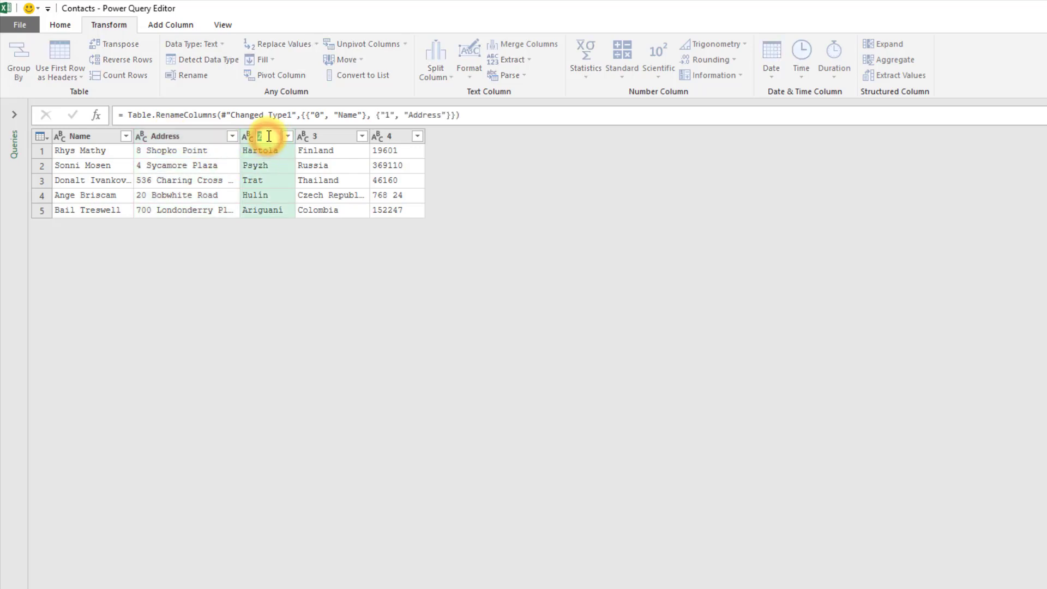
text(City)
key(Return)
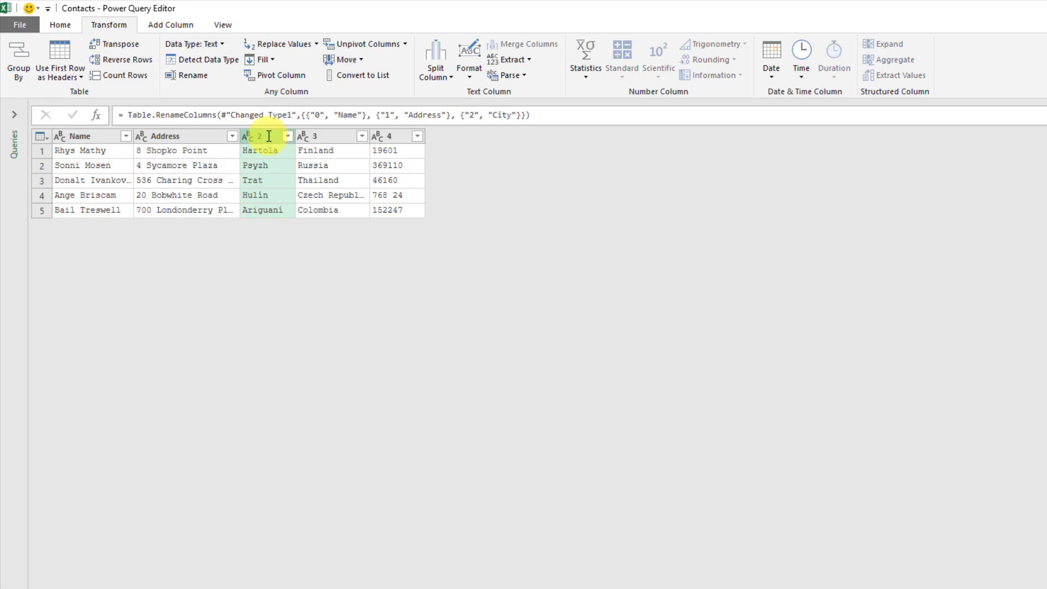
- Rename columns 3 and 4 to Country and Post Code
click(338, 136)
double_click(341, 136)
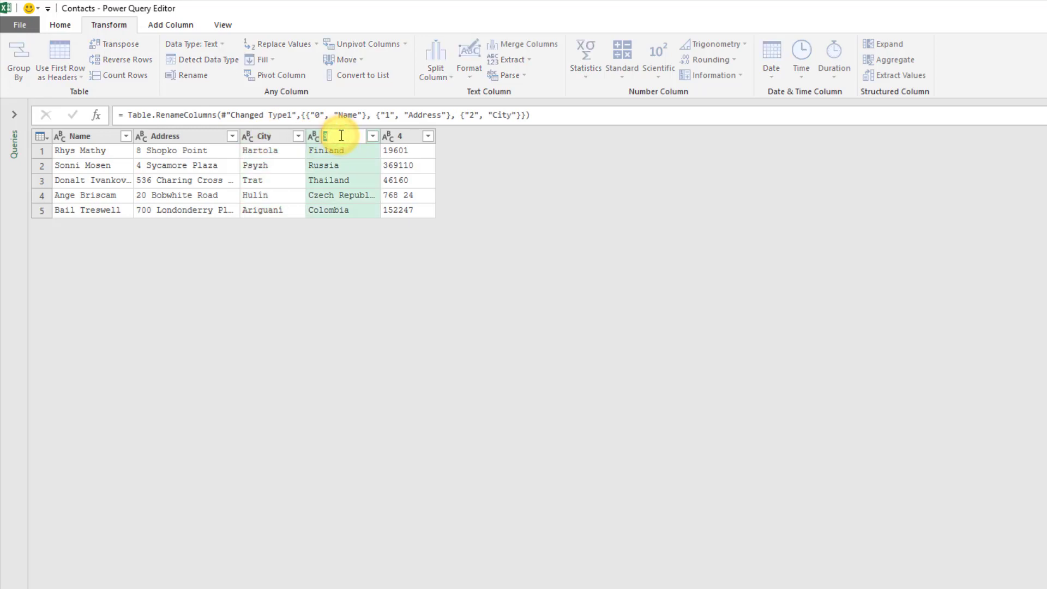
text(Country)
key(Return)
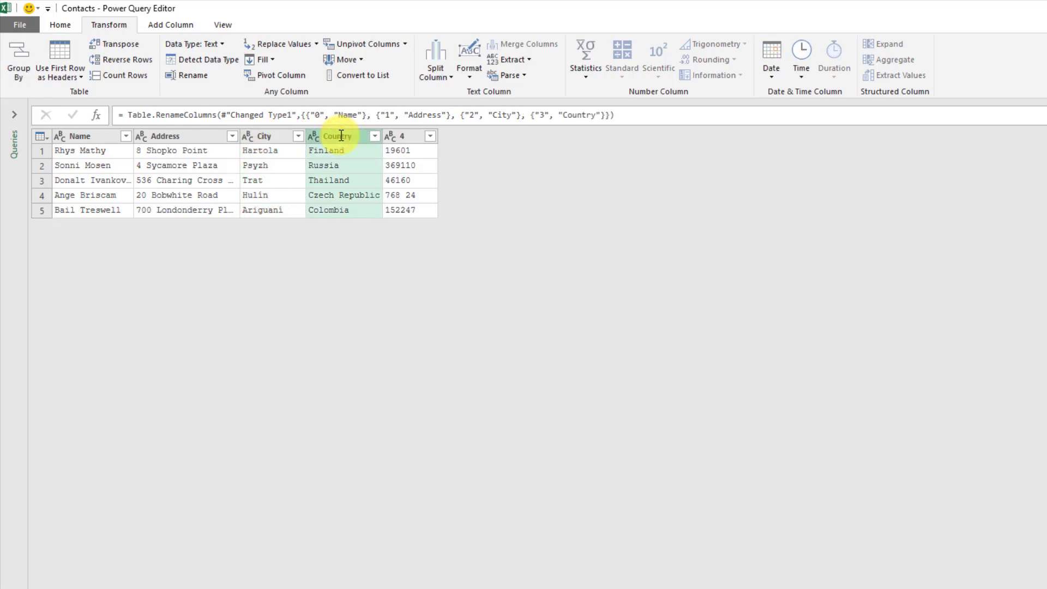
click(404, 137)
double_click(403, 136)
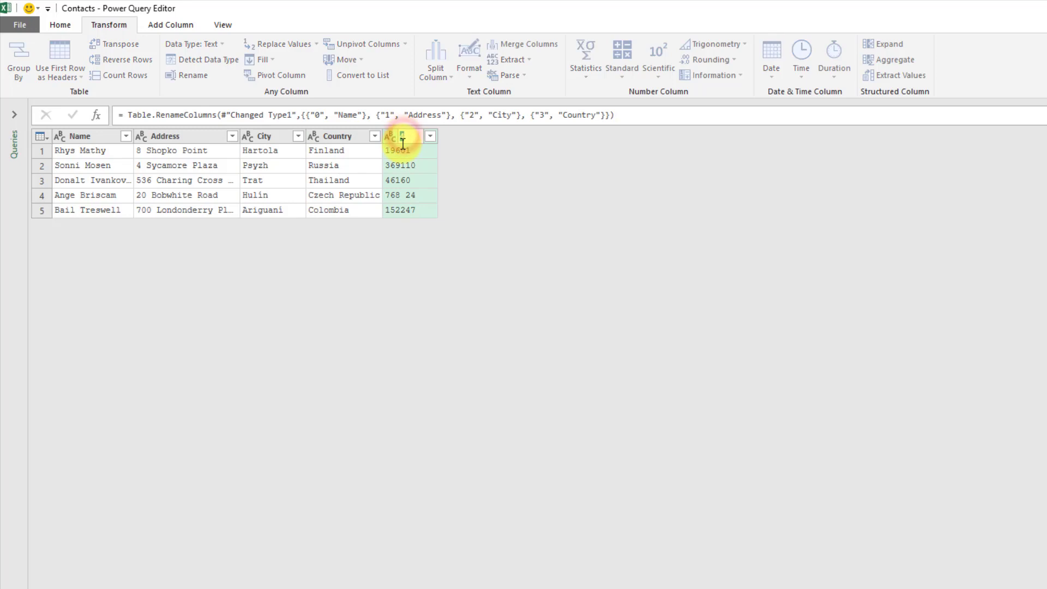
text(Post Code)
key(Return)
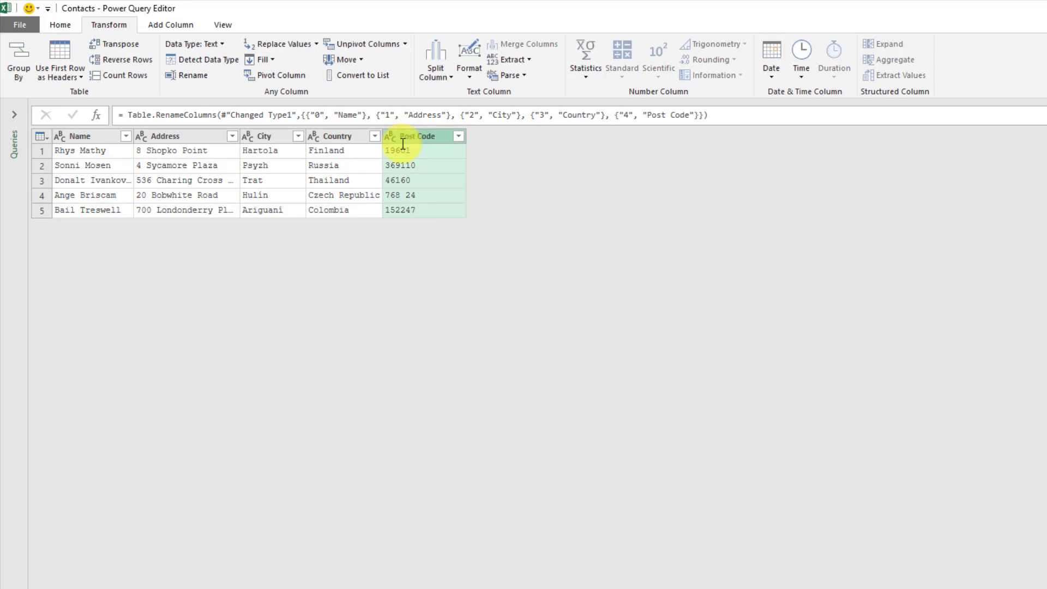
- Close & Load To a table on the existing worksheet starting at cell D2
click(16, 25)
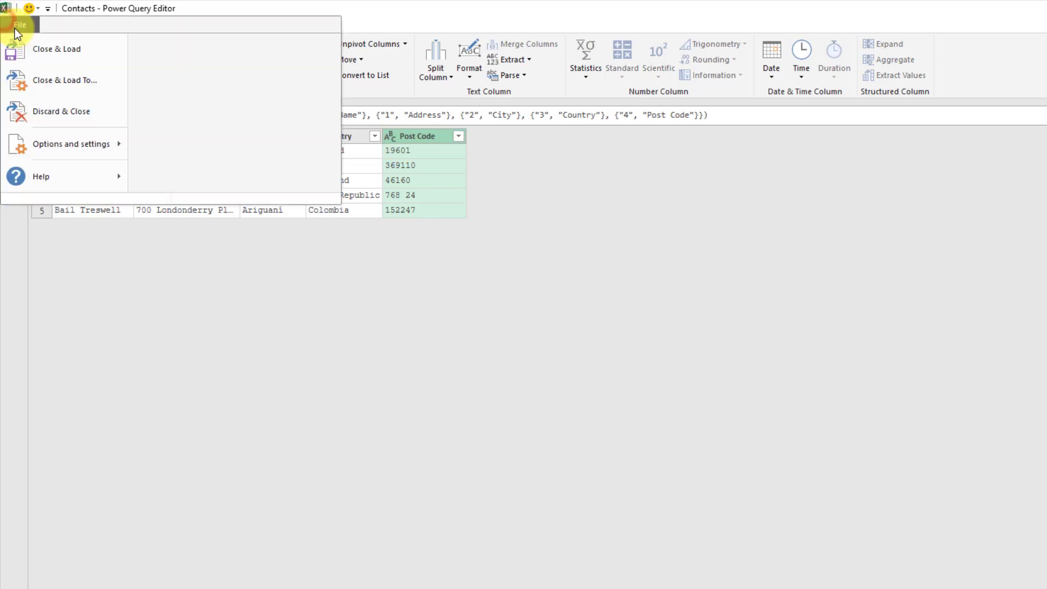
click(77, 81)
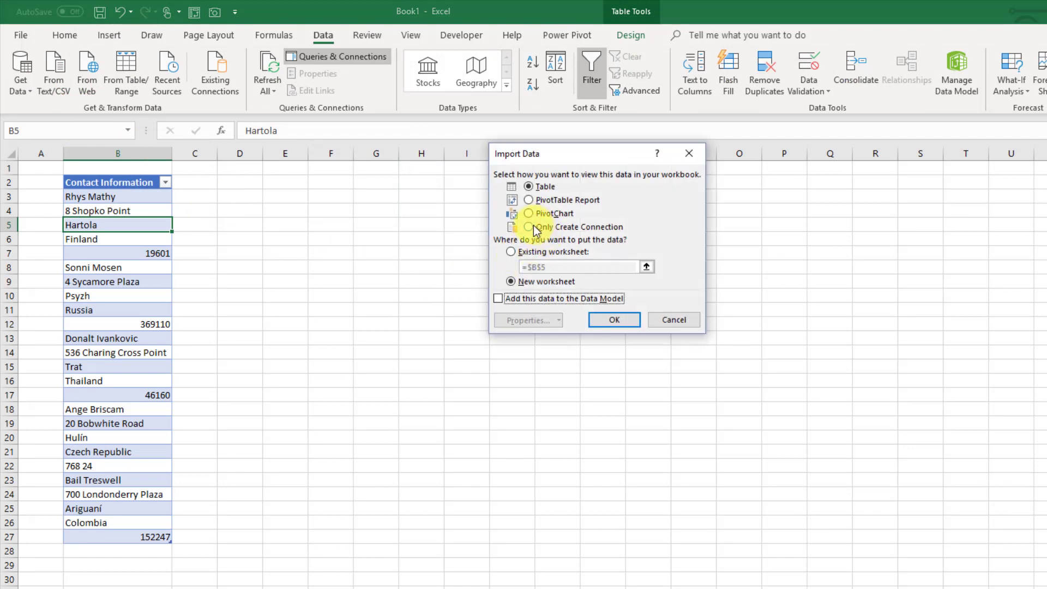
click(512, 253)
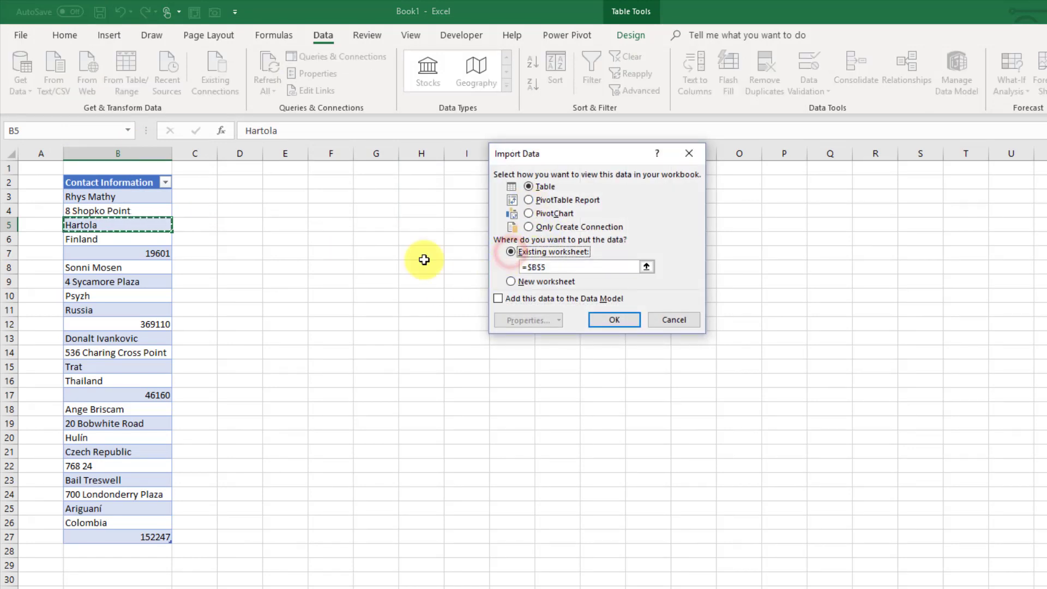
click(244, 182)
click(618, 320)
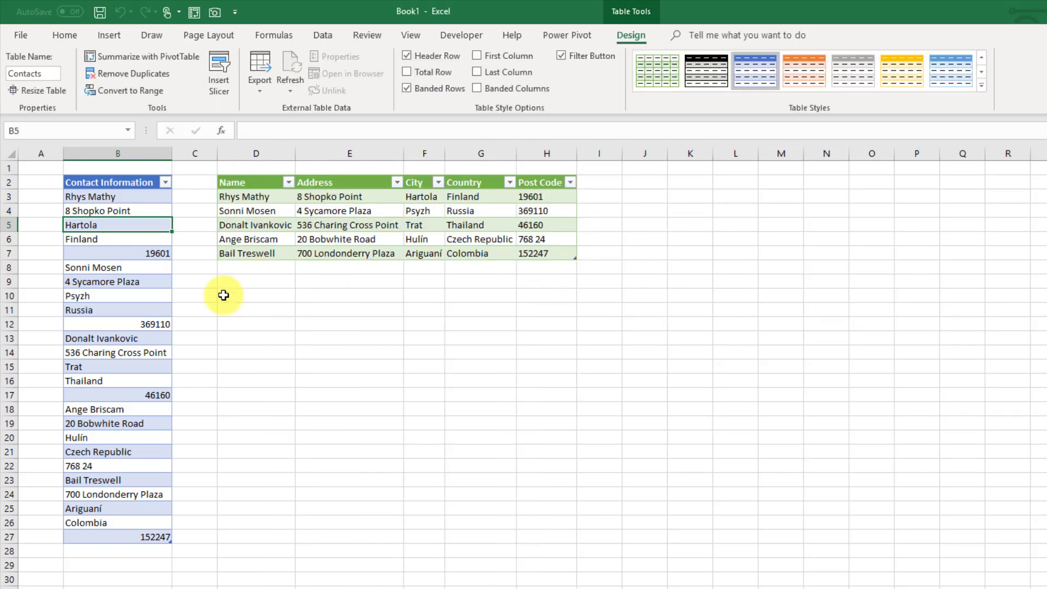
- Move the extra contact lines in B46:B60 up beneath the source Contact Information list
scroll(132, 368, down, 7)
scroll(131, 368, down, 3)
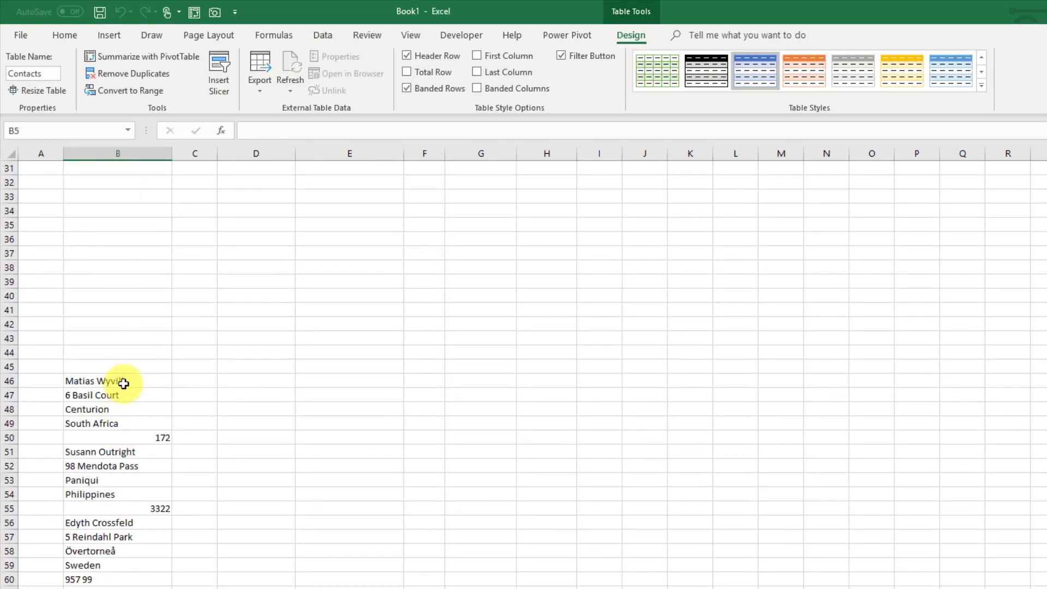
drag(122, 381, 122, 574)
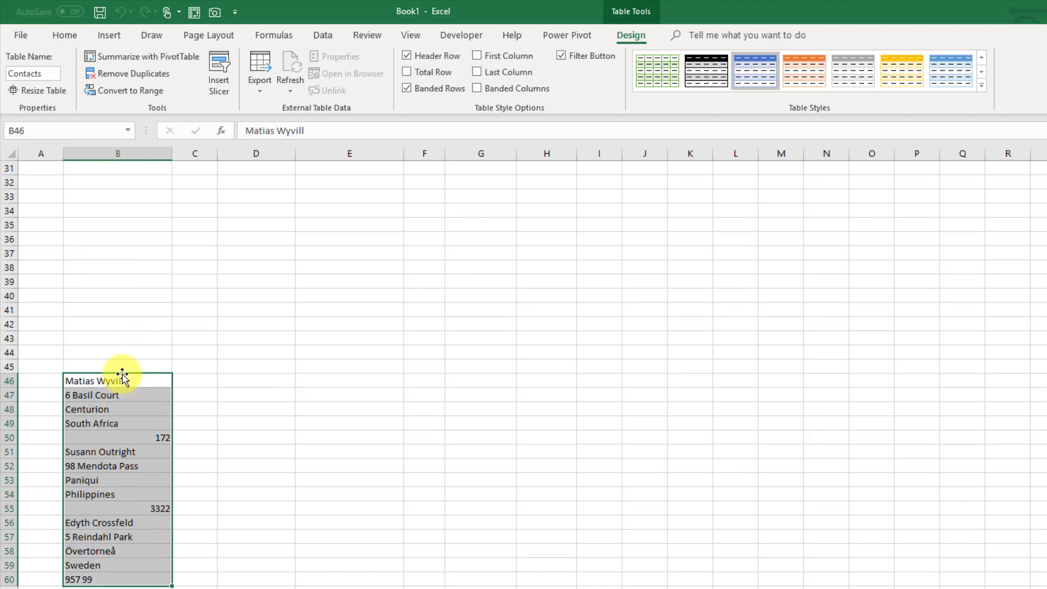
drag(122, 374, 131, 428)
scroll(279, 336, up, 3)
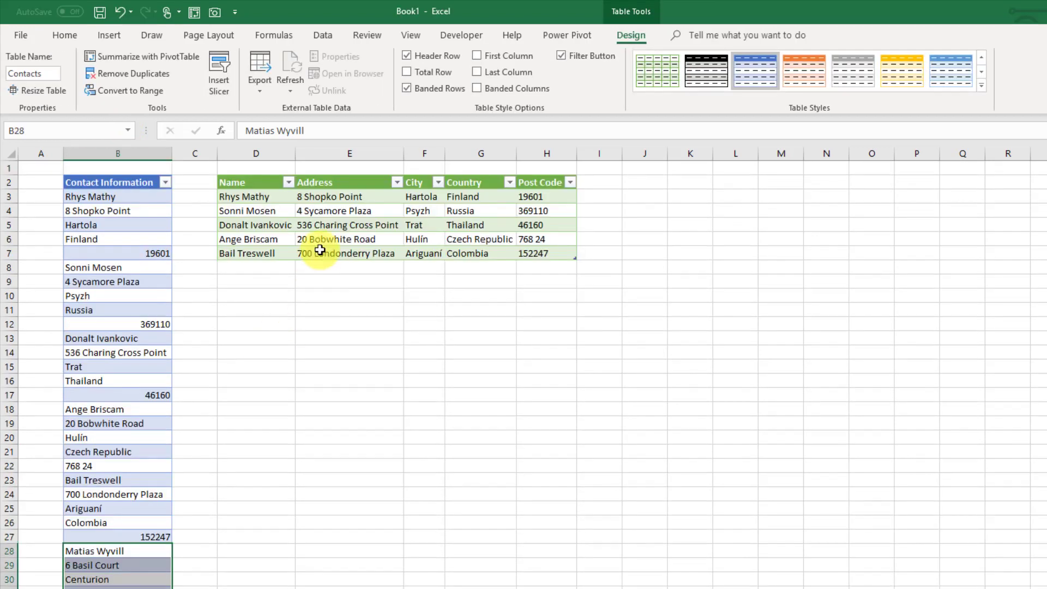
- Refresh the query output table and check the newly added contacts' values
click(324, 231)
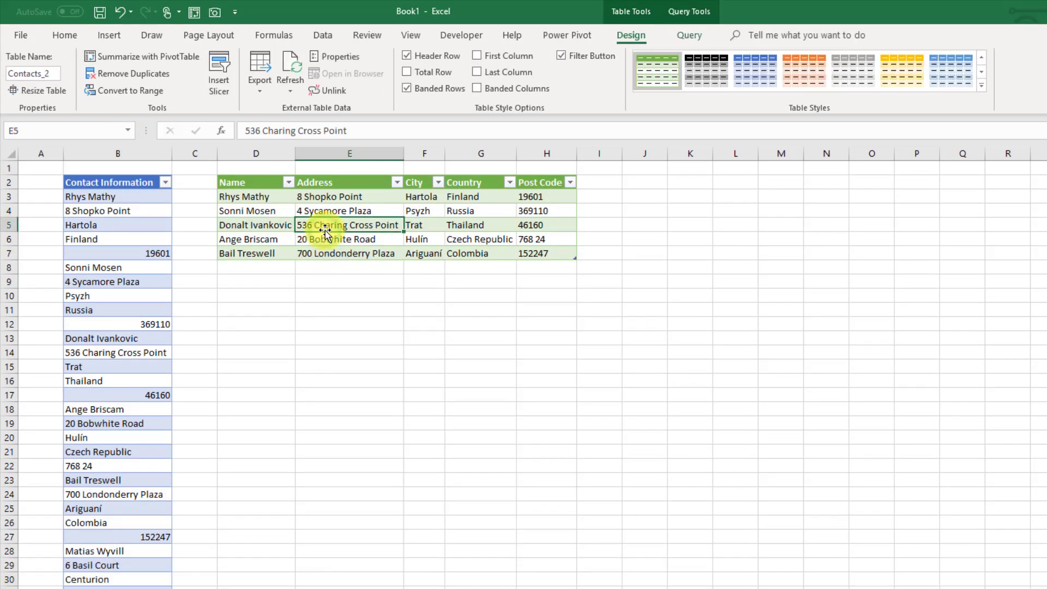
right_click(331, 226)
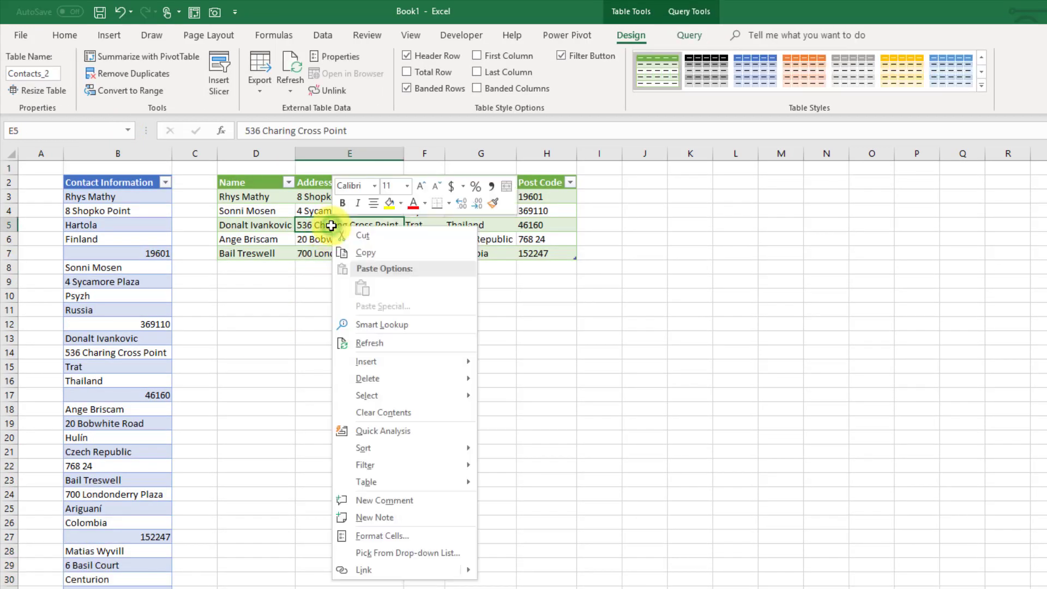
click(369, 342)
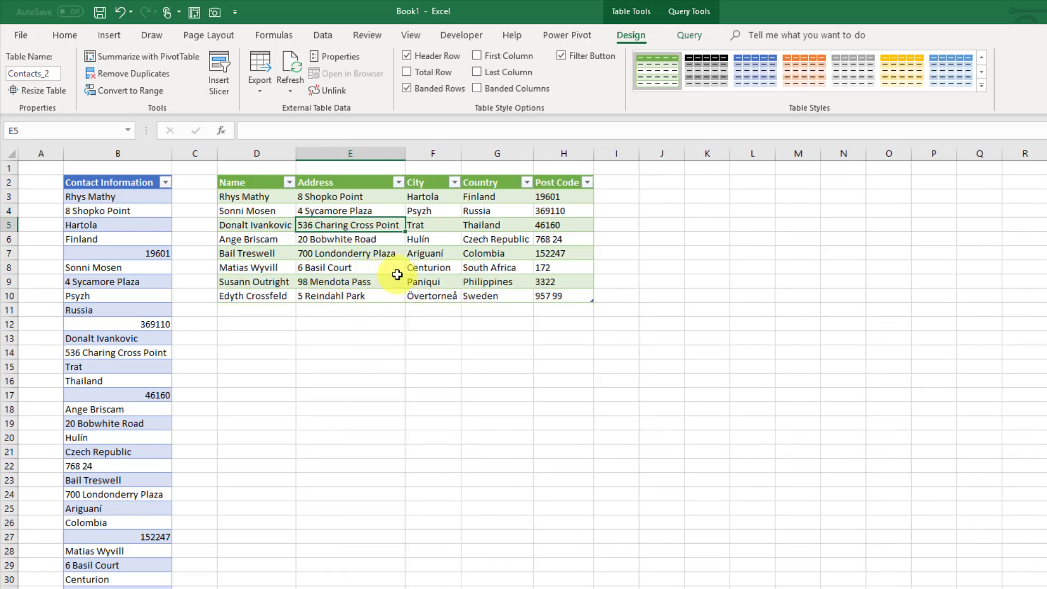
key(Down)
click(385, 279)
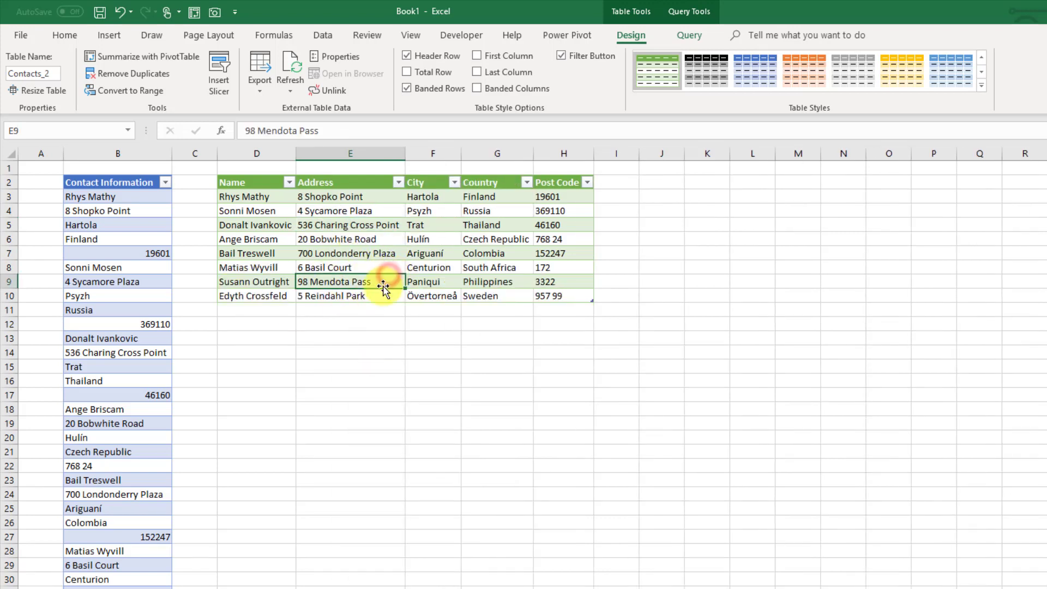